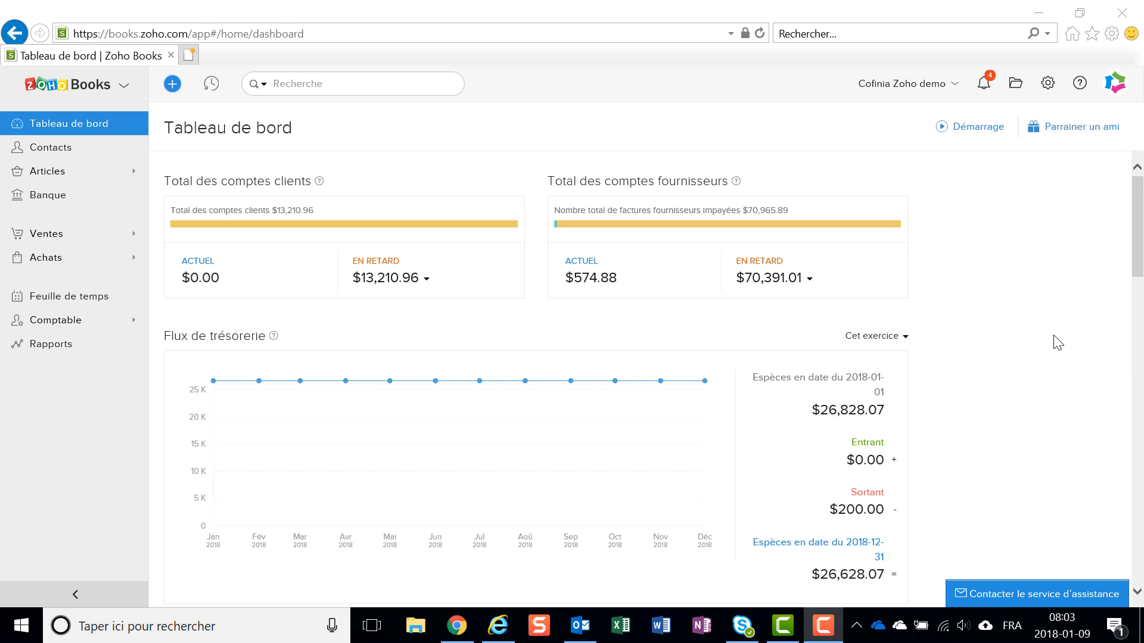
- Open the organisation profile settings and review the company address, fiscal year, report basis, language, time zone, date format and tax code fields
click(1048, 86)
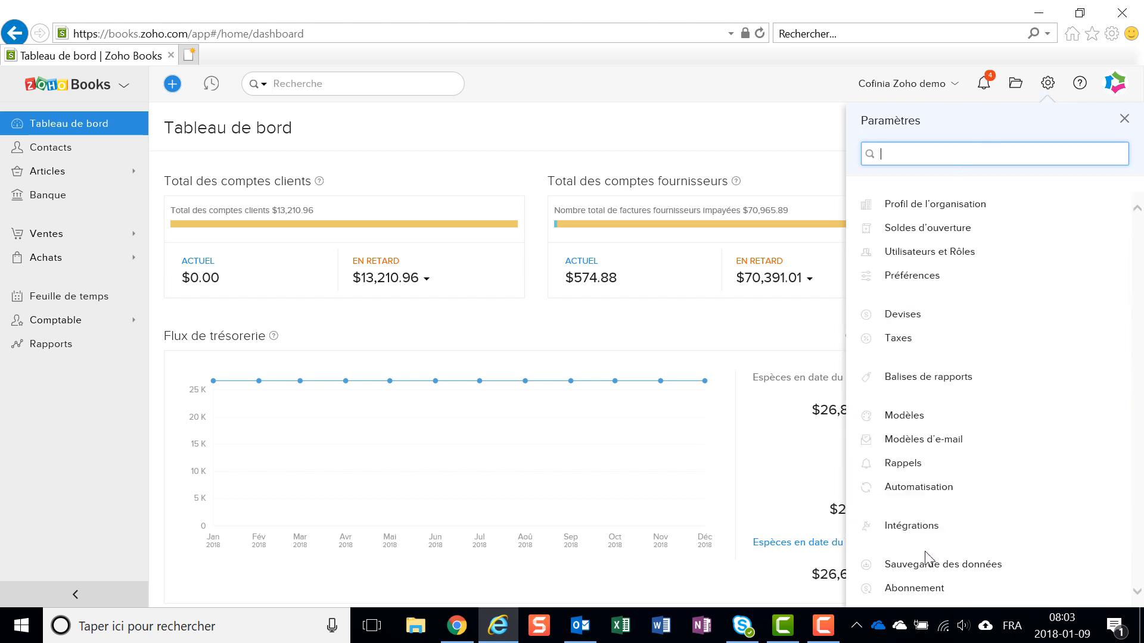
click(963, 214)
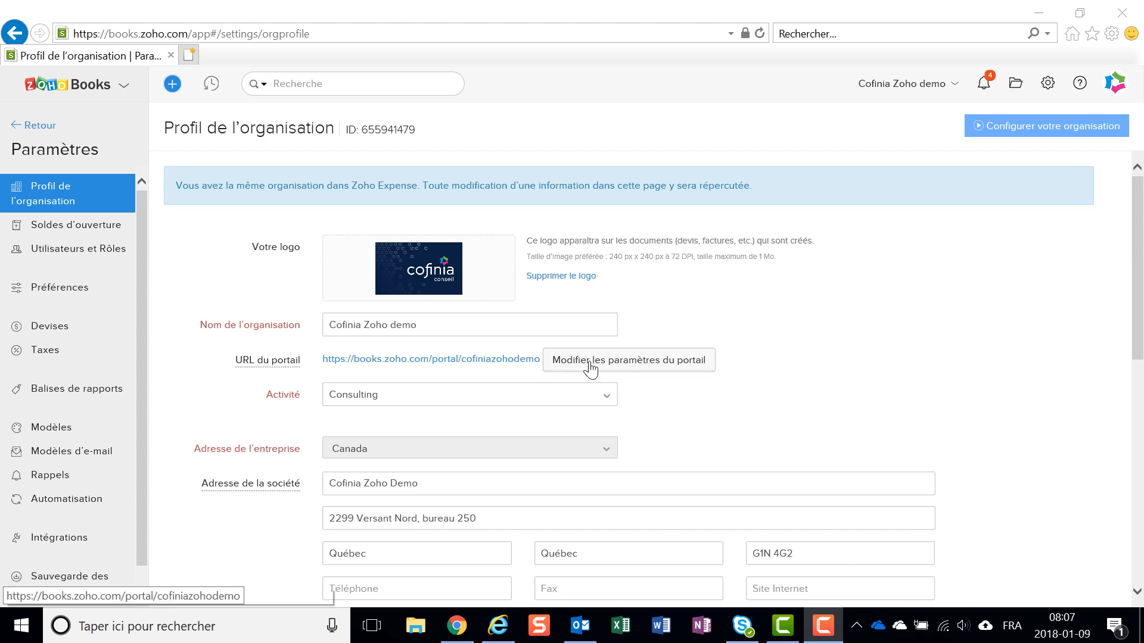
scroll(927, 356, down, 1)
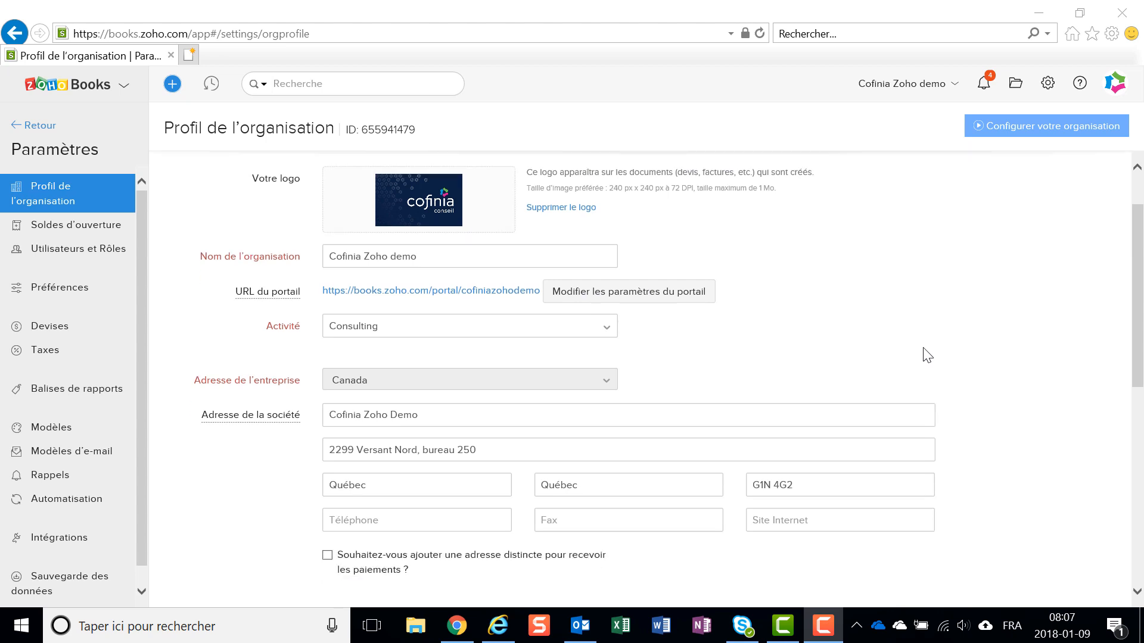
scroll(927, 355, down, 1)
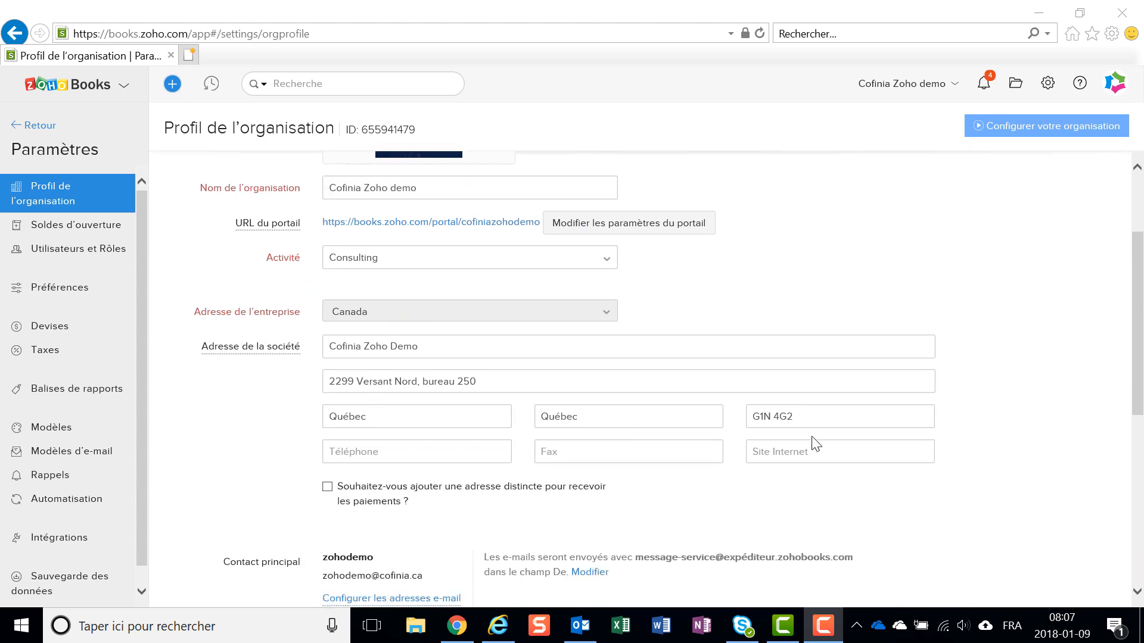
scroll(948, 447, down, 1)
scroll(947, 448, down, 4)
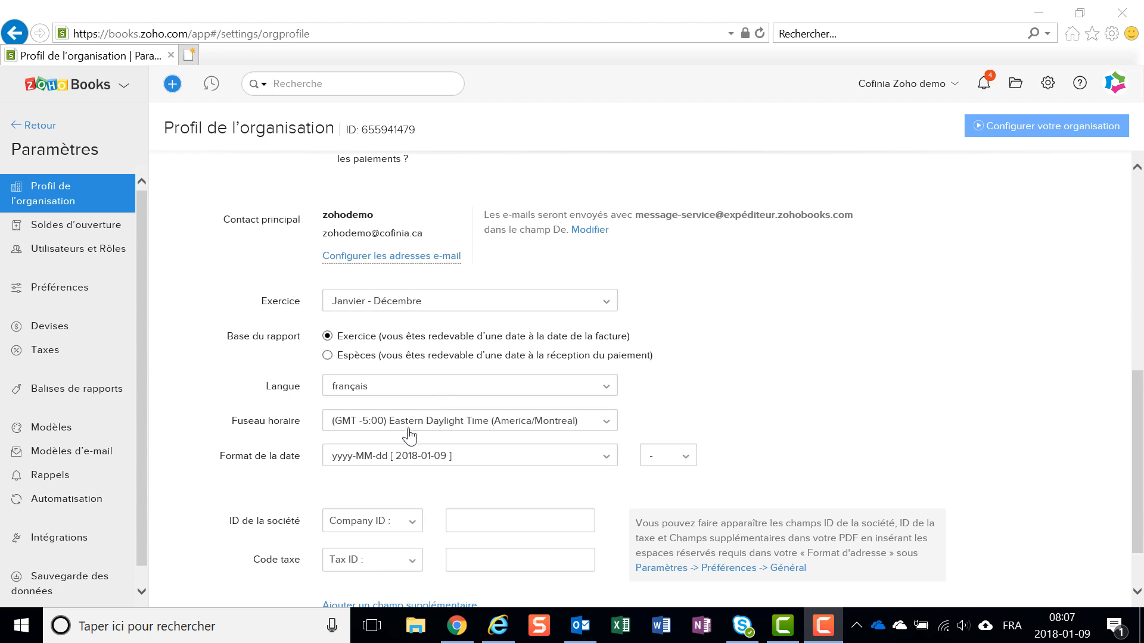
scroll(733, 375, down, 1)
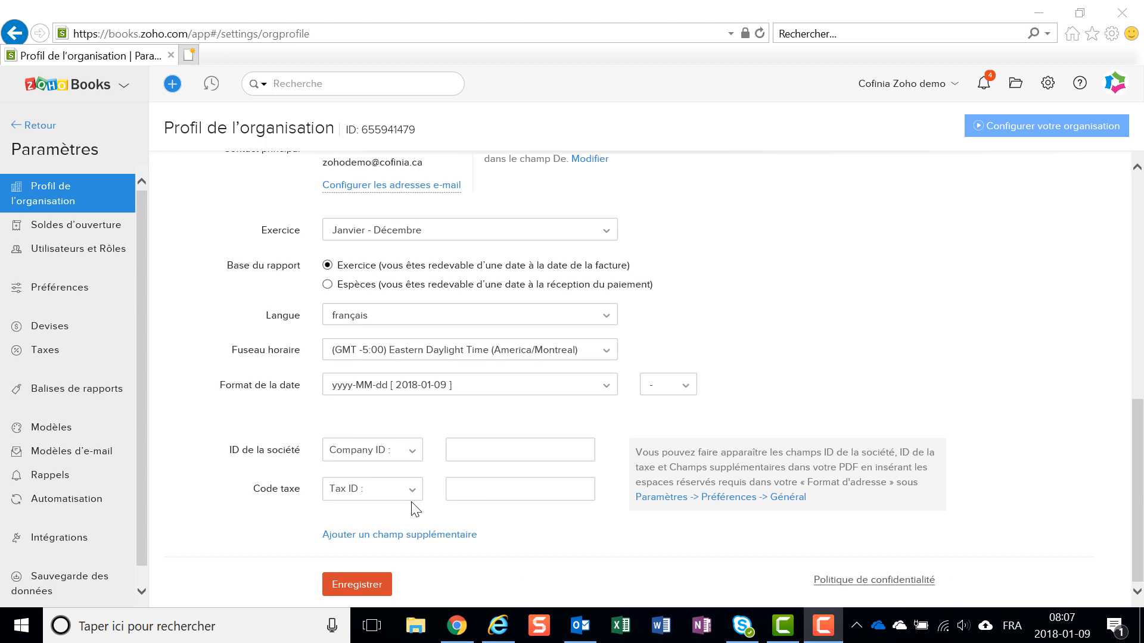
- Open the Utilisateurs et Rôles settings and display the list of roles
click(1046, 89)
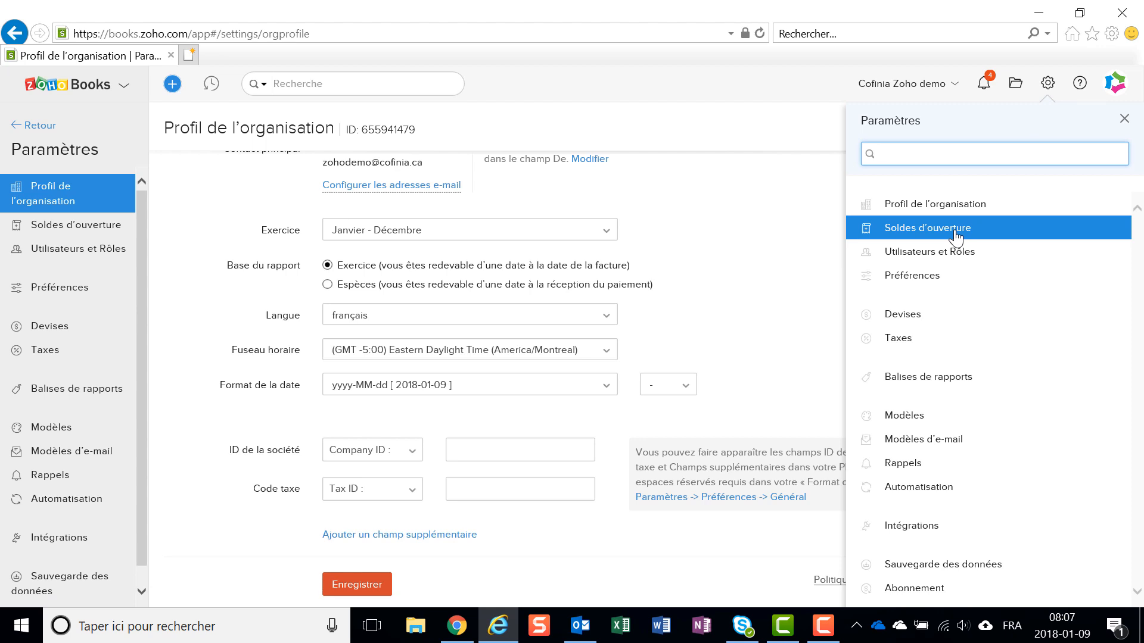
click(955, 261)
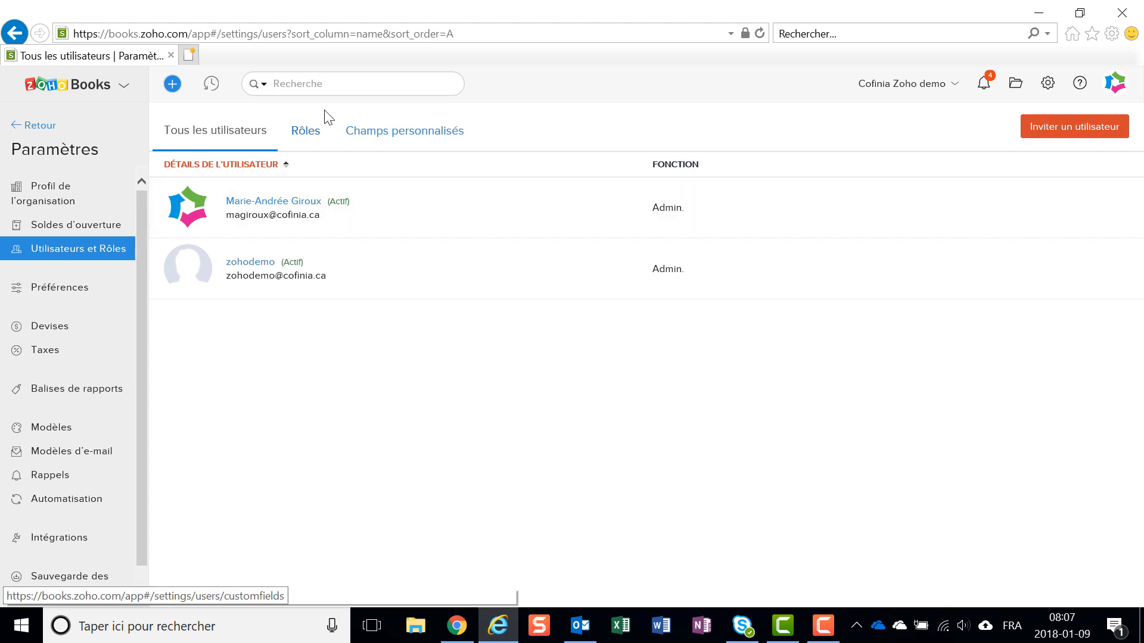
click(308, 138)
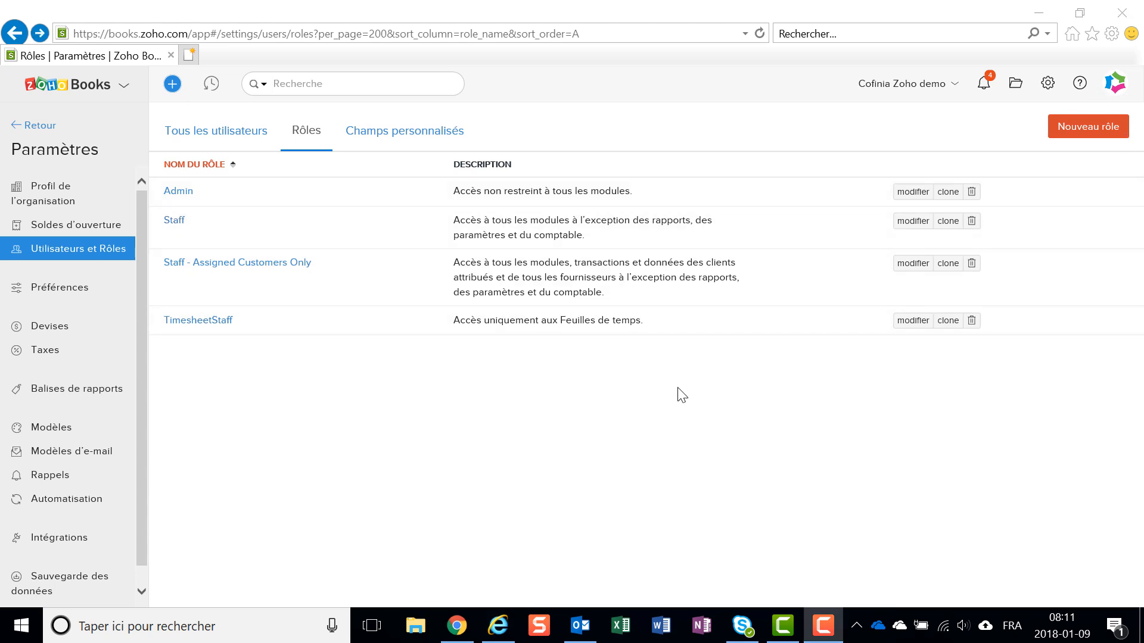
- Open a blank new role form and examine its permissions, from Clients, Articles, Banque and Ventes through to Documents, Paramètres and Rapports
click(1109, 133)
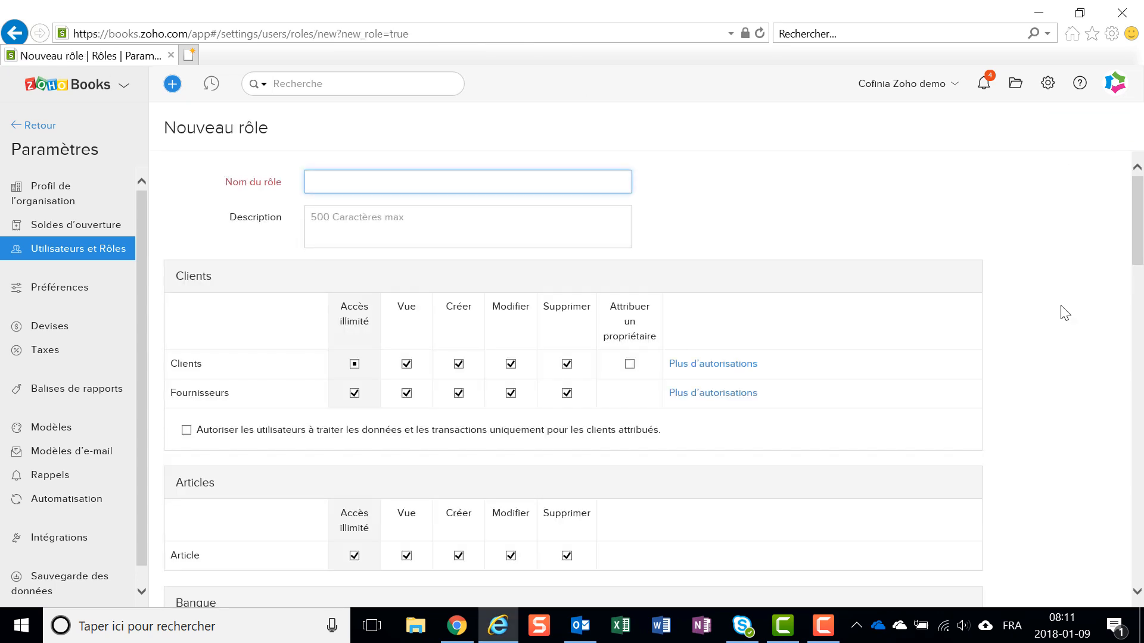
scroll(1068, 333, down, 1)
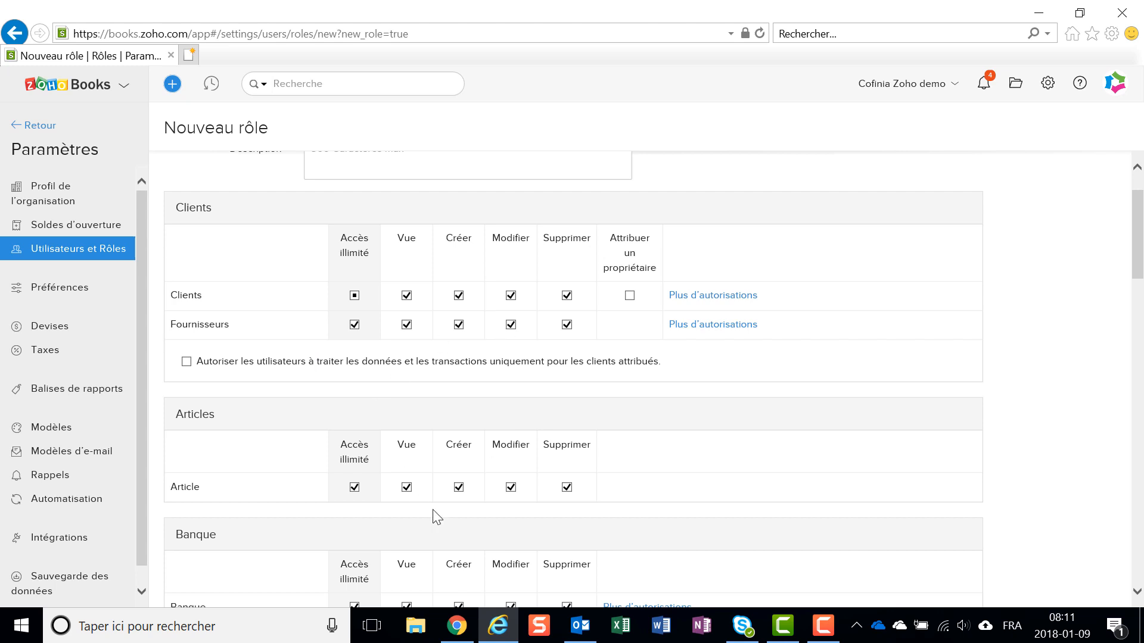
scroll(467, 477, down, 4)
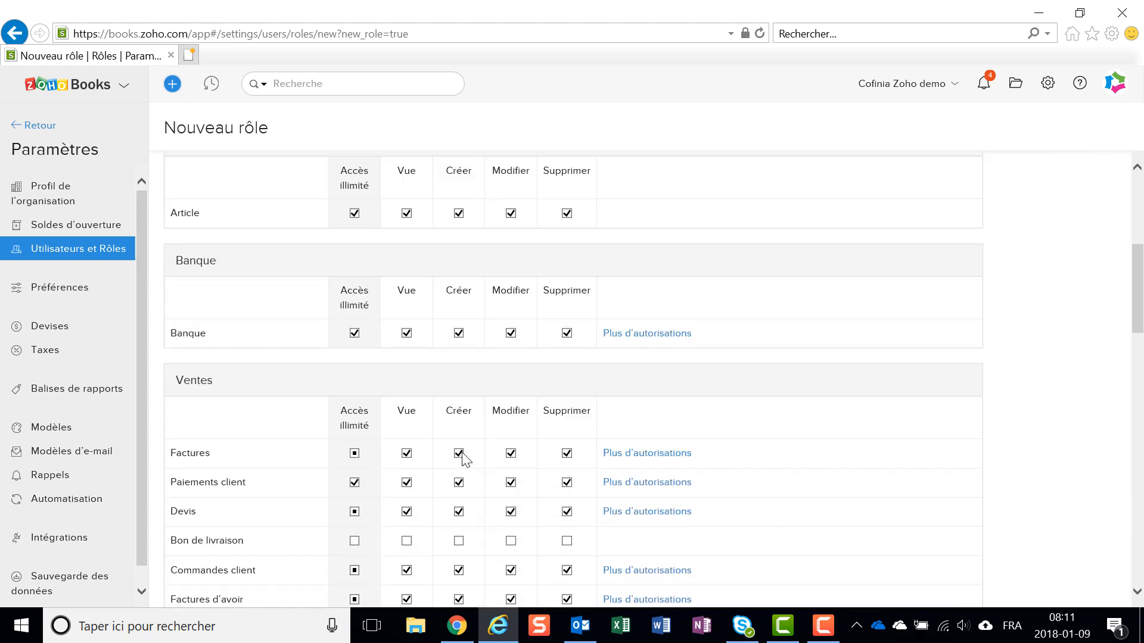
scroll(464, 460, down, 2)
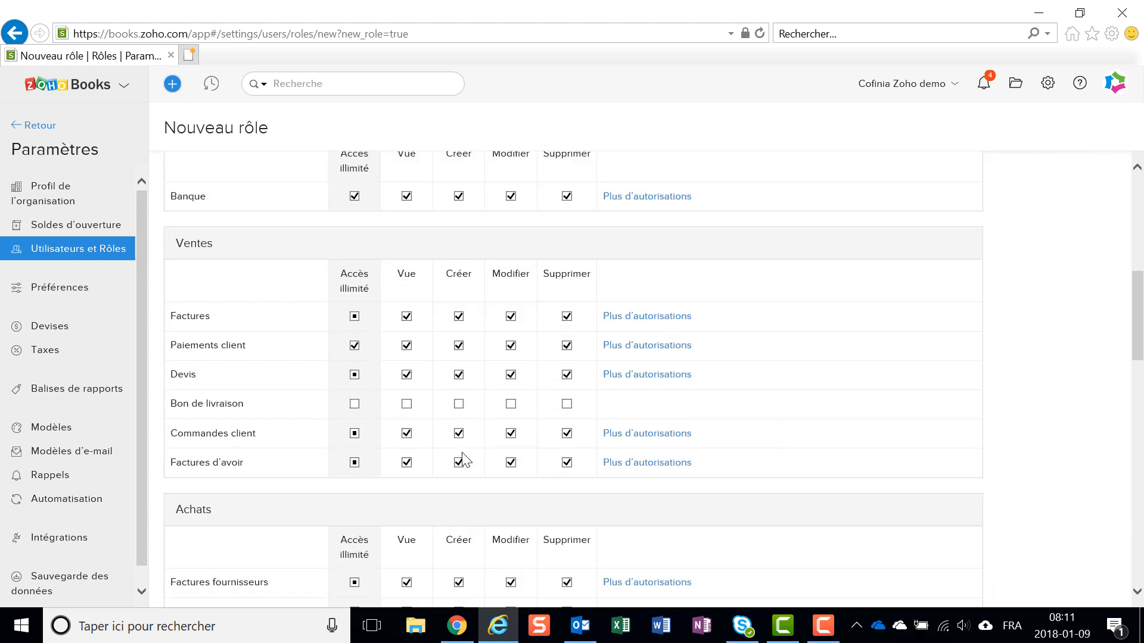
scroll(464, 459, down, 2)
scroll(464, 459, down, 3)
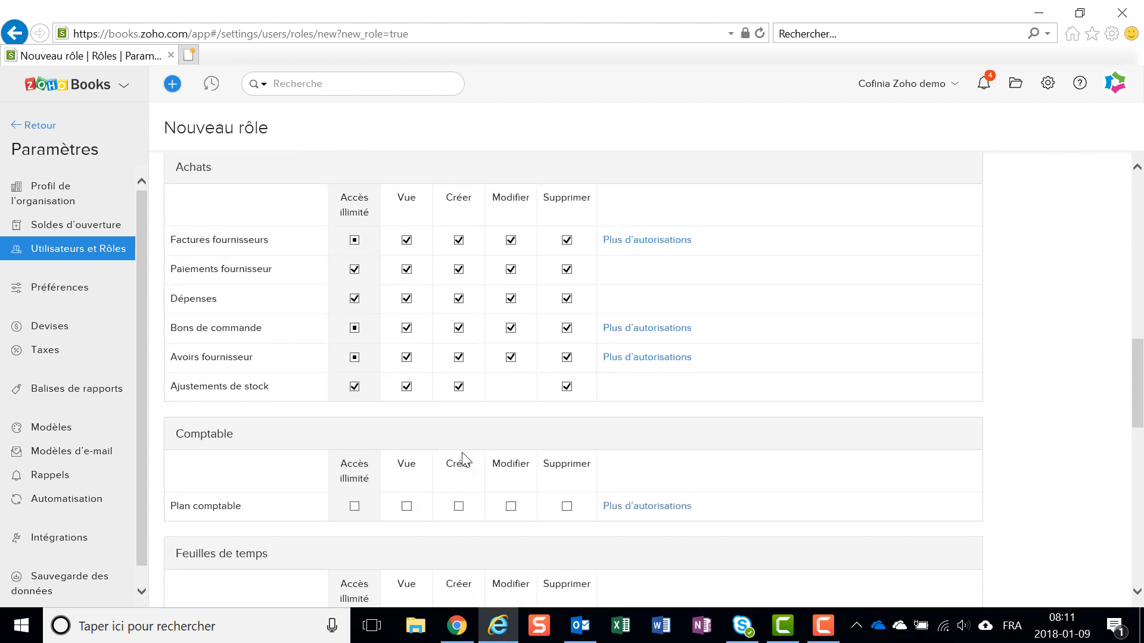
scroll(463, 460, down, 2)
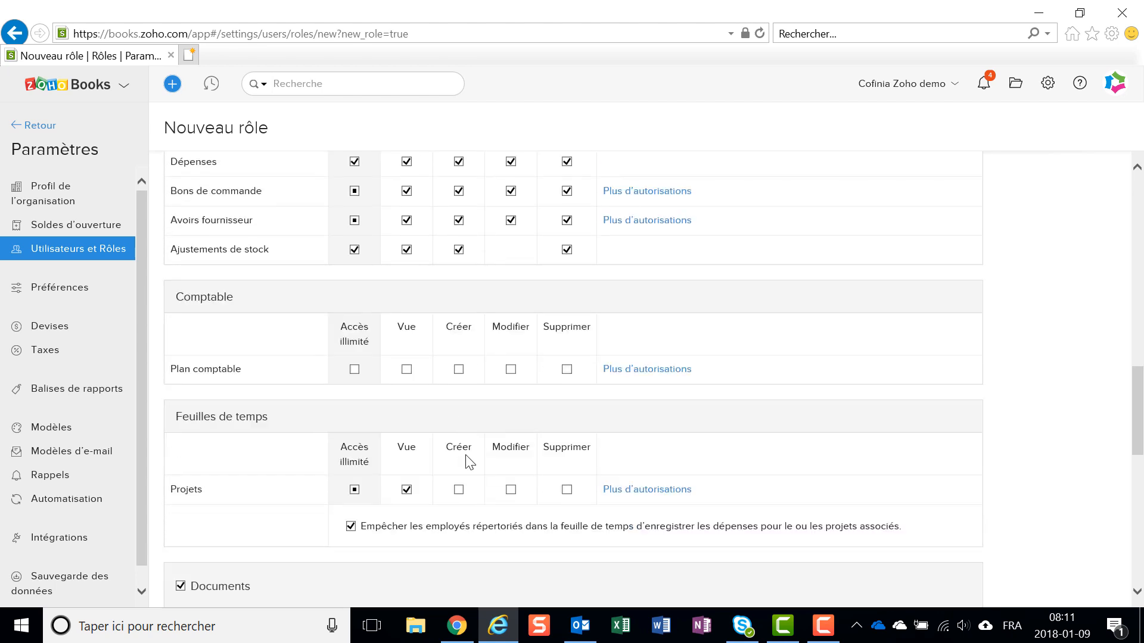
scroll(469, 463, down, 2)
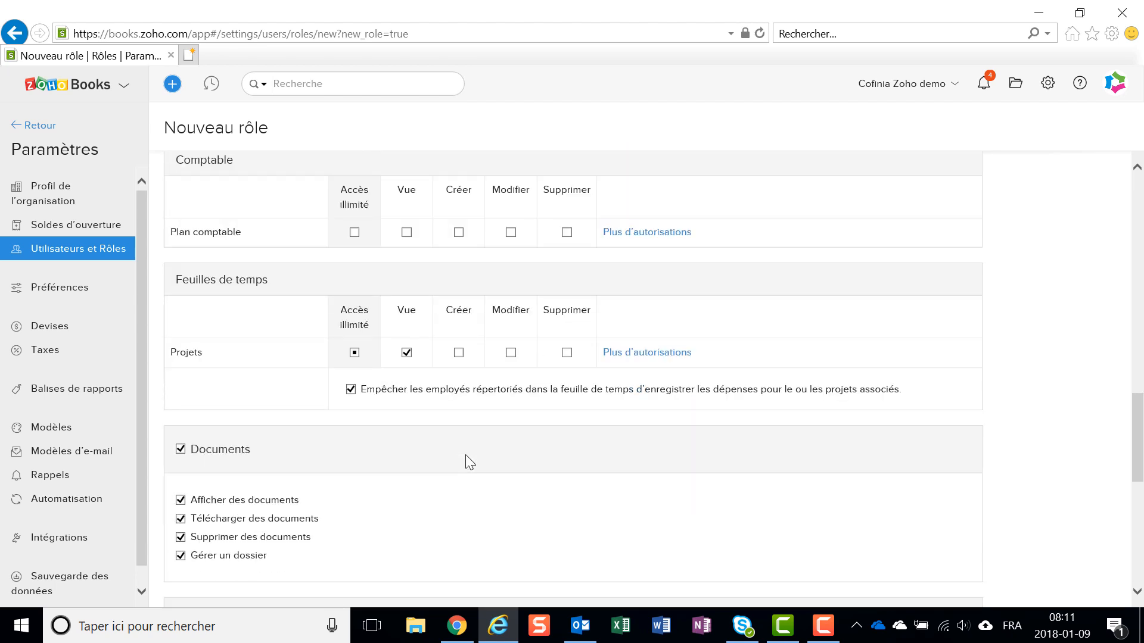
scroll(466, 462, down, 5)
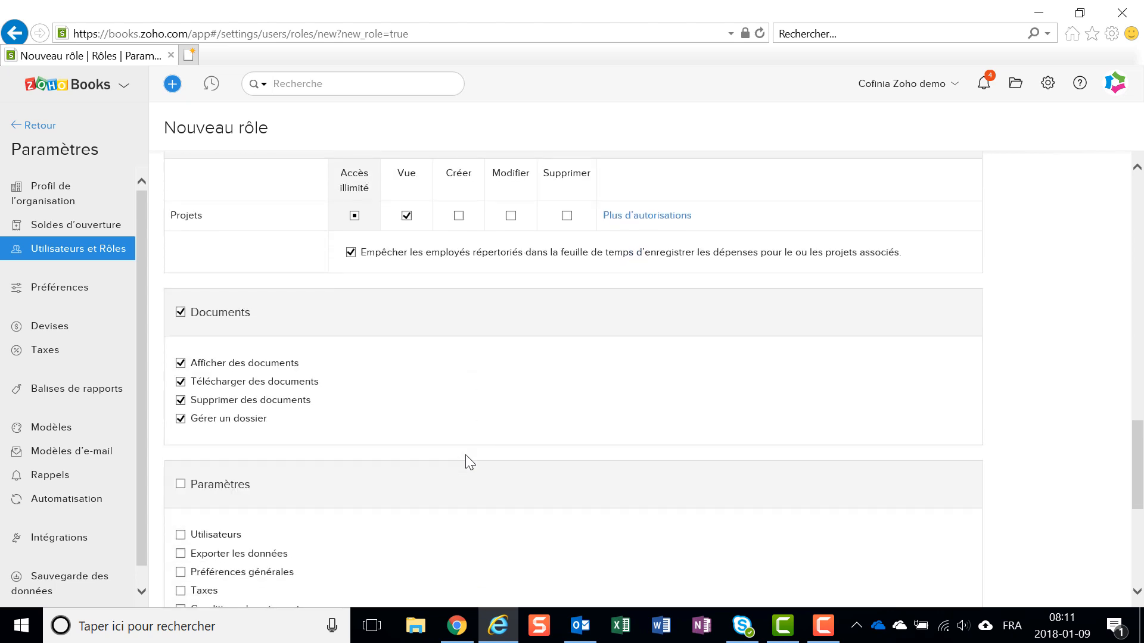
scroll(470, 462, down, 2)
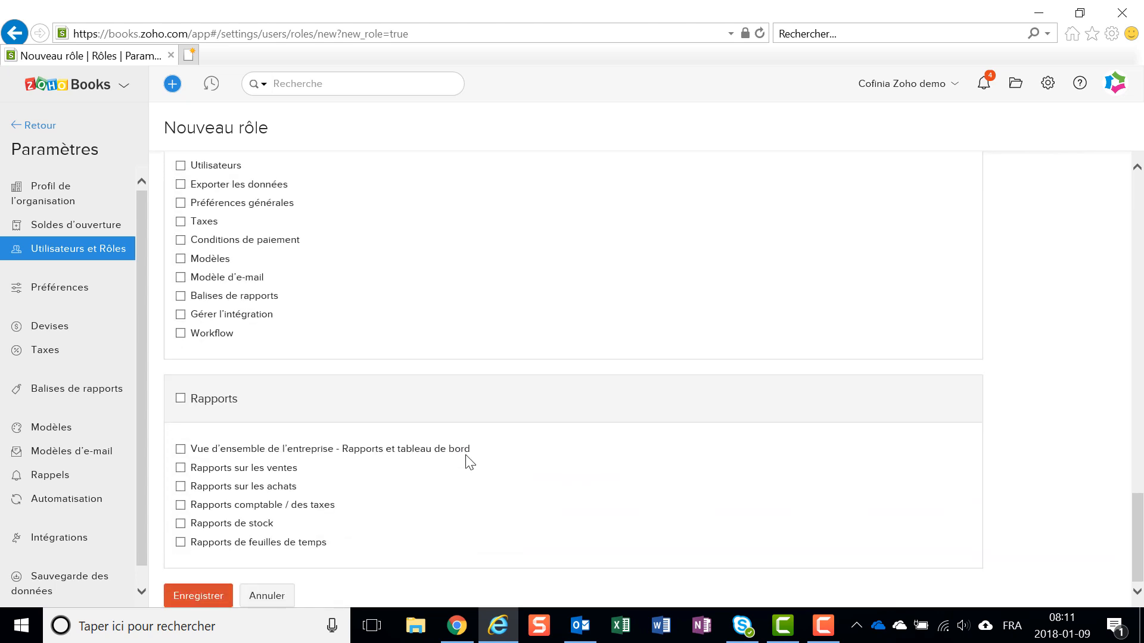
scroll(470, 463, up, 1)
scroll(466, 457, up, 20)
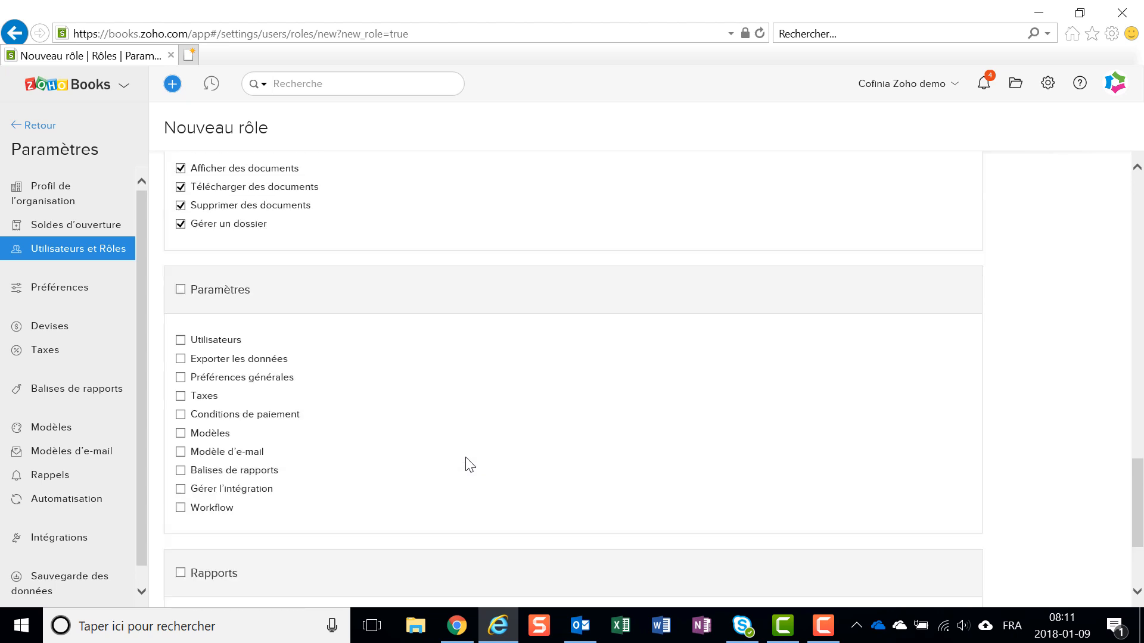
scroll(466, 453, up, 1)
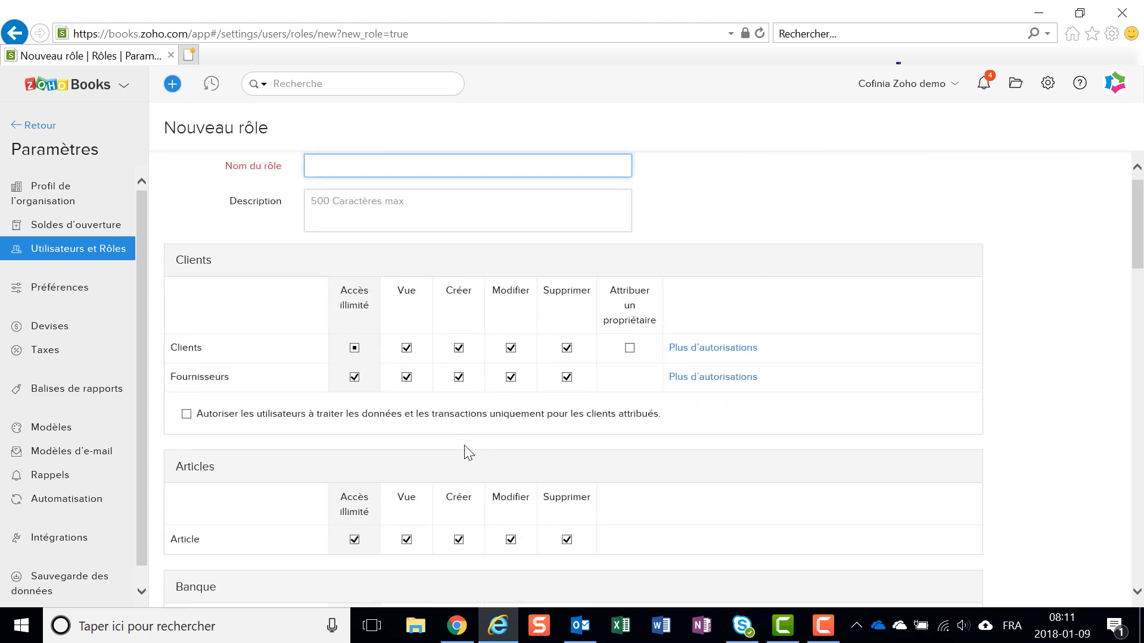
- Open the Général preferences and review modules, default accounts, timesheet, purchase approval, PDF, discount, tax, salesperson and address format options
click(1049, 84)
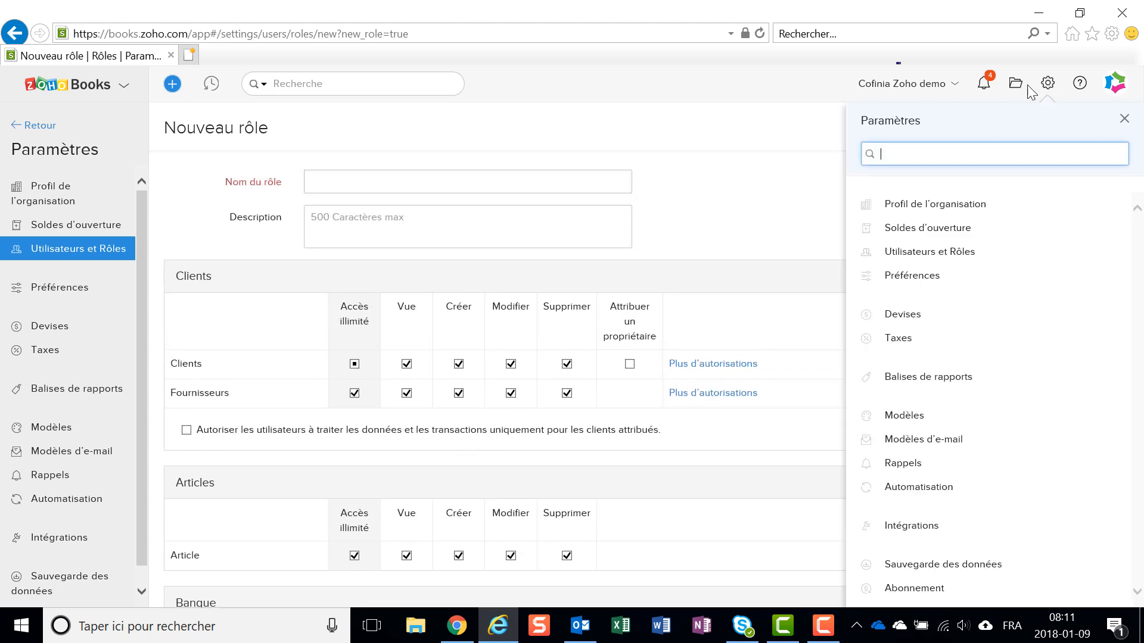
click(942, 276)
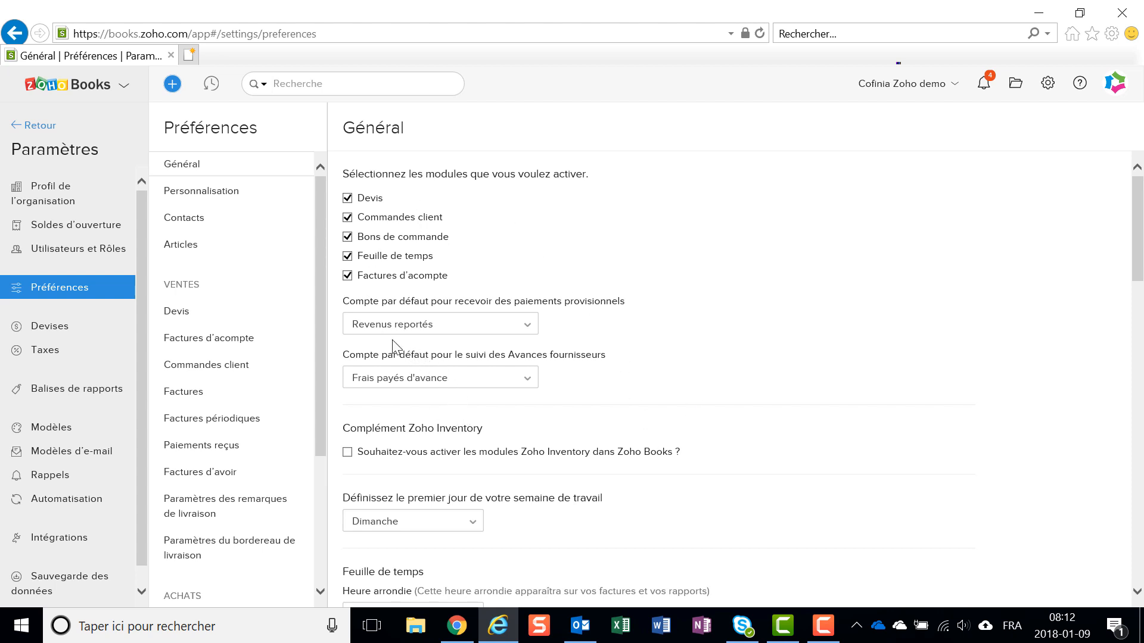
scroll(628, 326, down, 2)
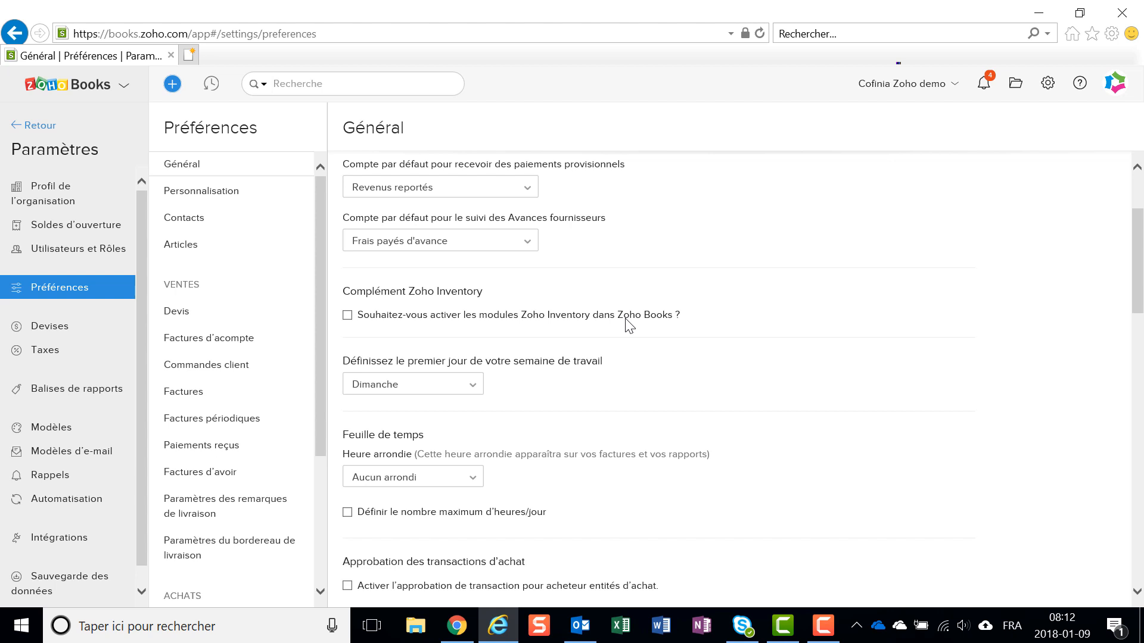
scroll(622, 325, down, 3)
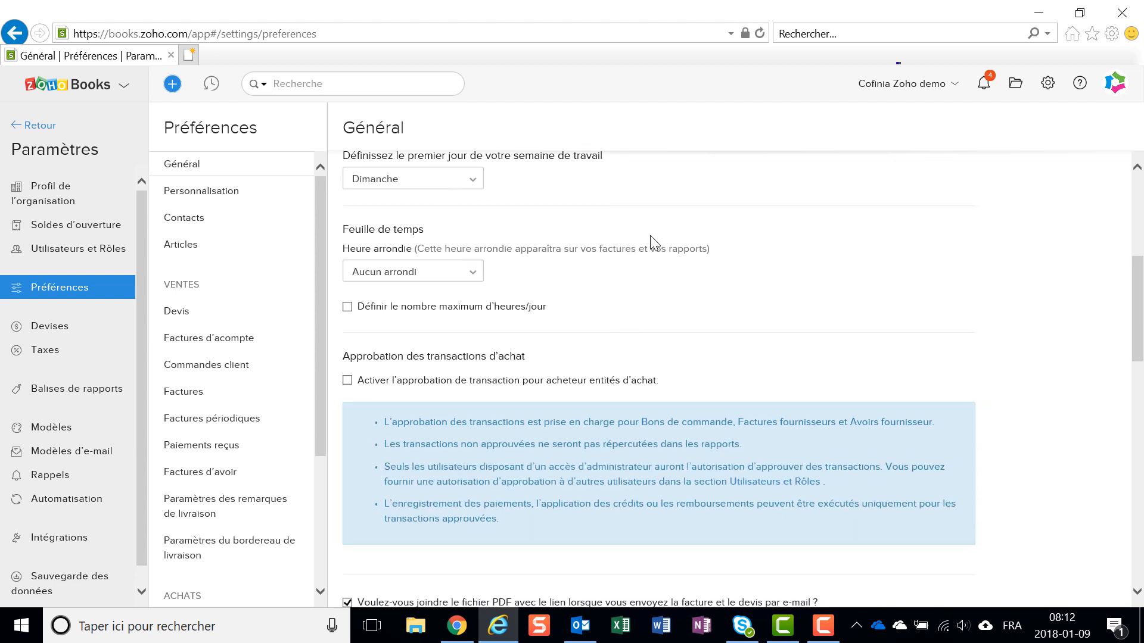
scroll(651, 238, down, 1)
scroll(655, 242, down, 3)
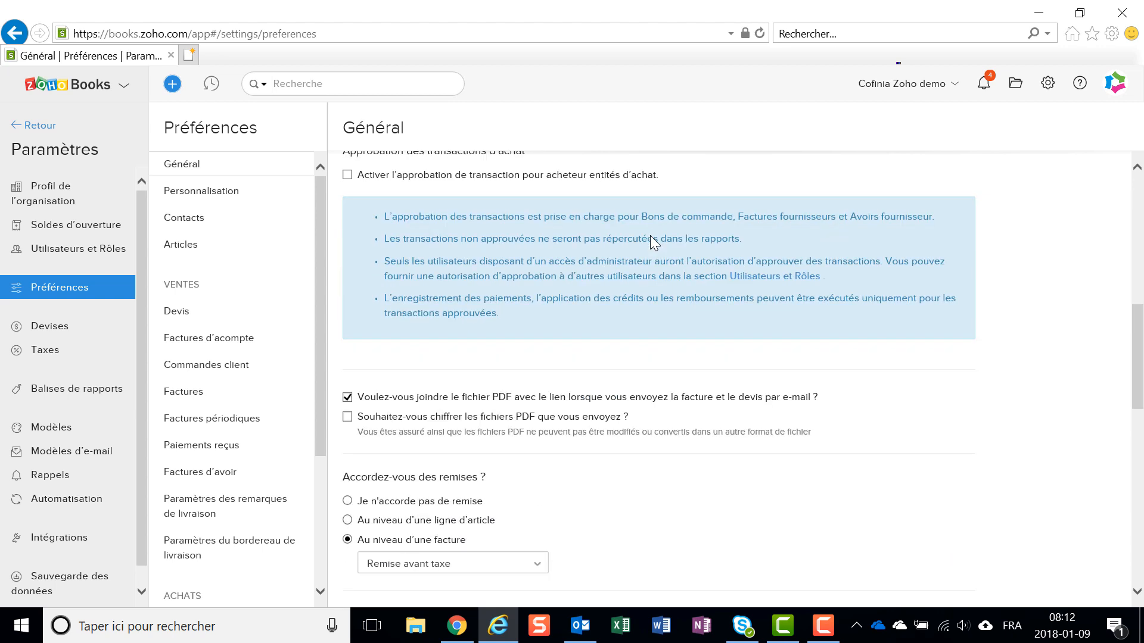
scroll(654, 242, down, 1)
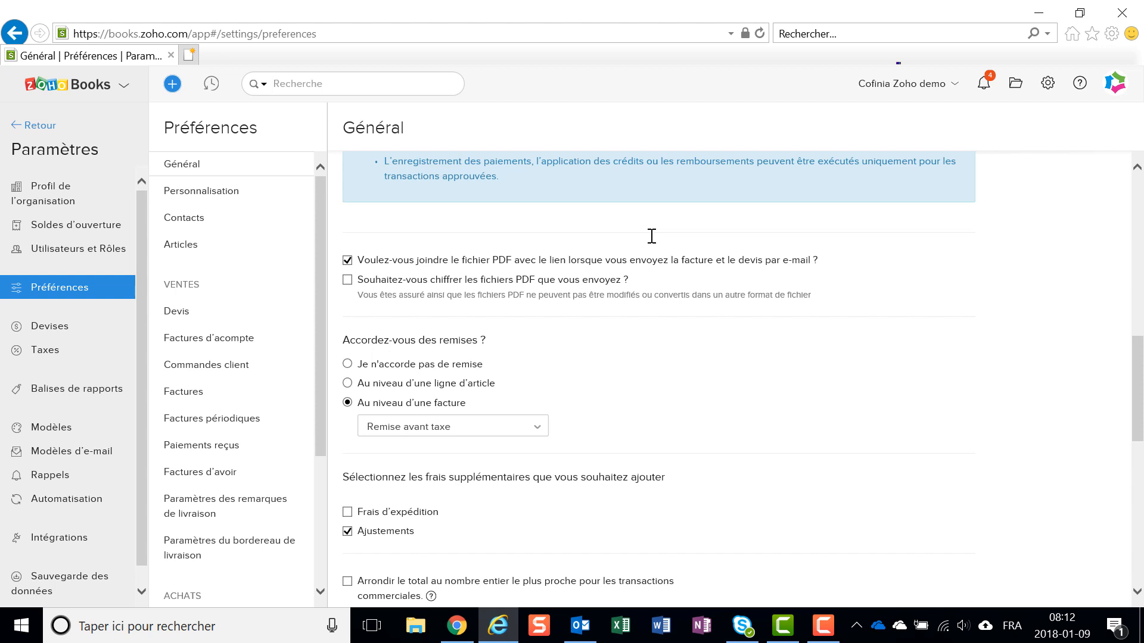
scroll(651, 238, down, 3)
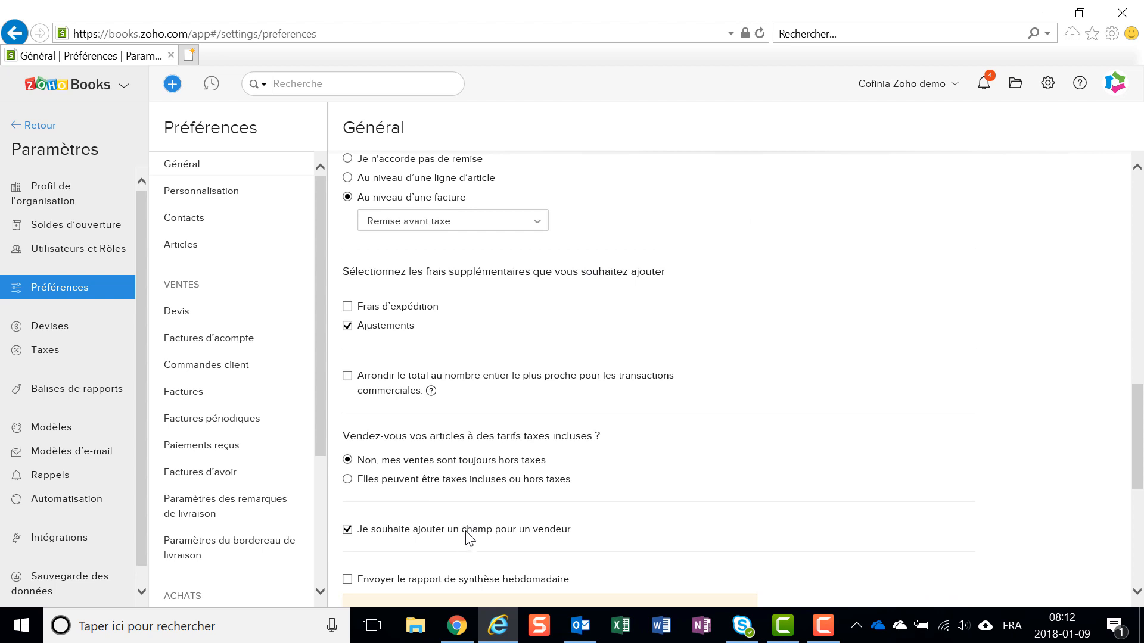
scroll(467, 539, down, 2)
scroll(467, 529, down, 2)
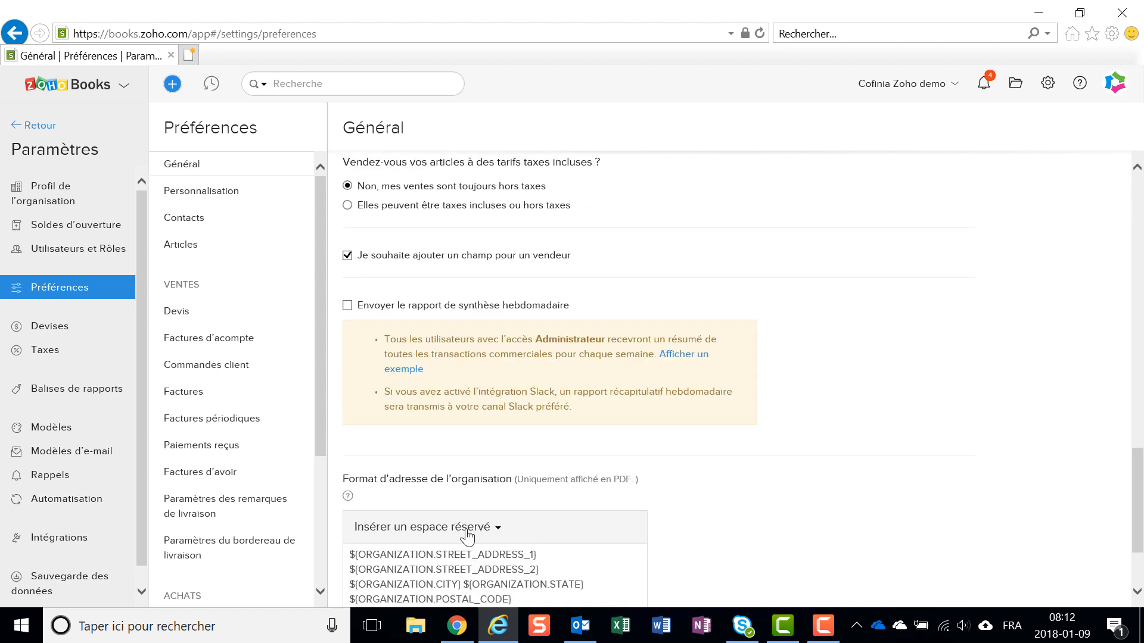
scroll(449, 457, down, 2)
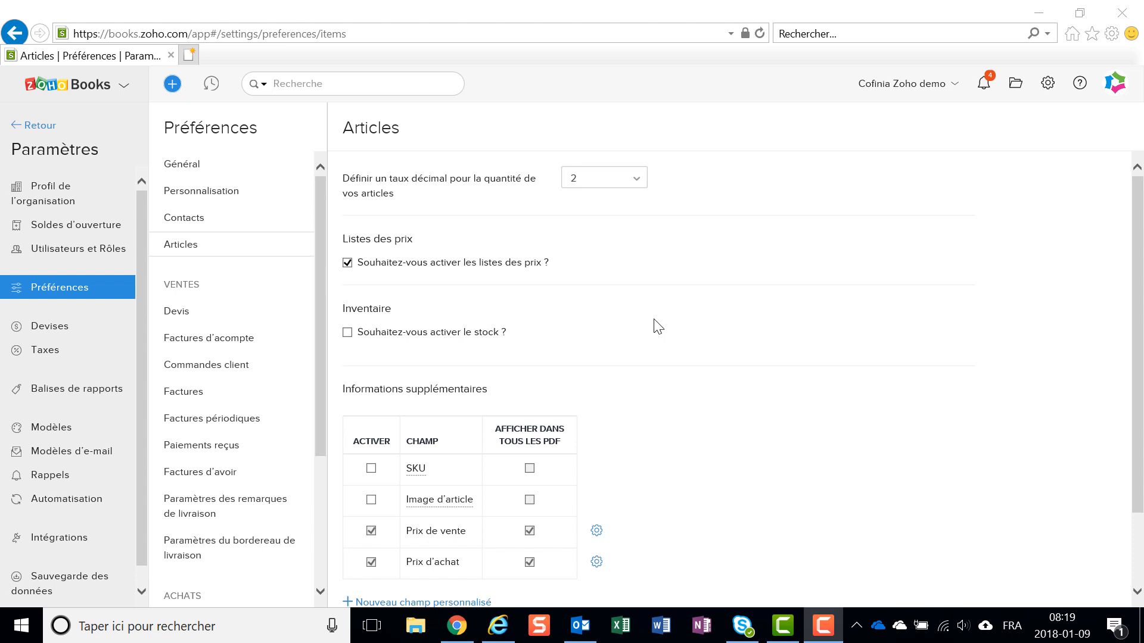
- Review the preferences for Articles, Devis, Factures d'acompte and Commandes client
scroll(655, 325, down, 2)
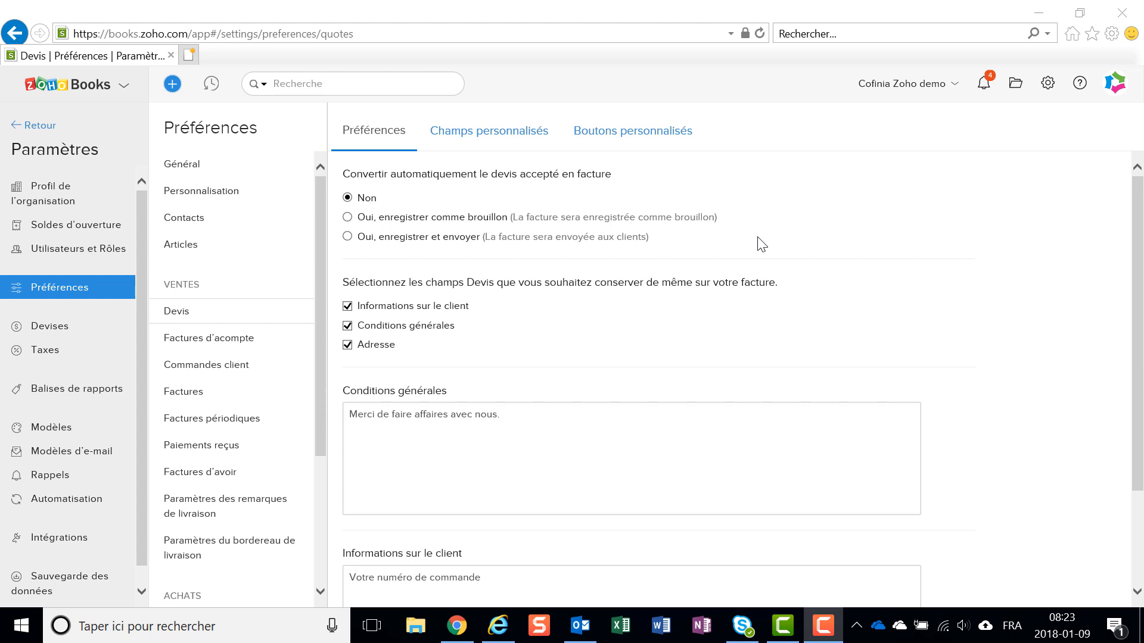
scroll(763, 244, down, 3)
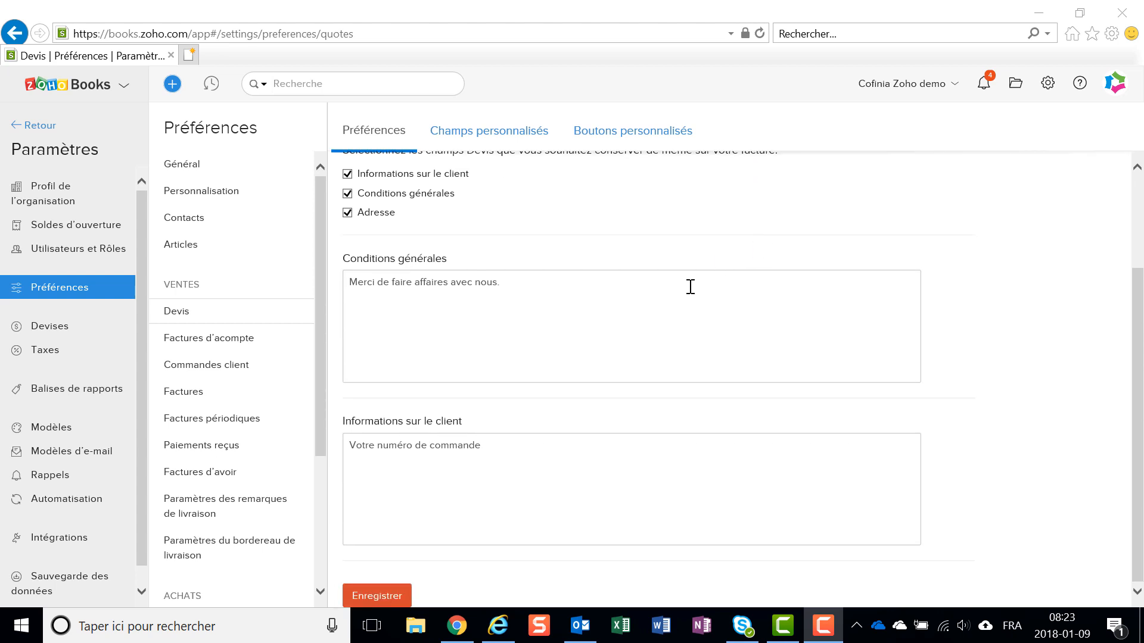
click(176, 346)
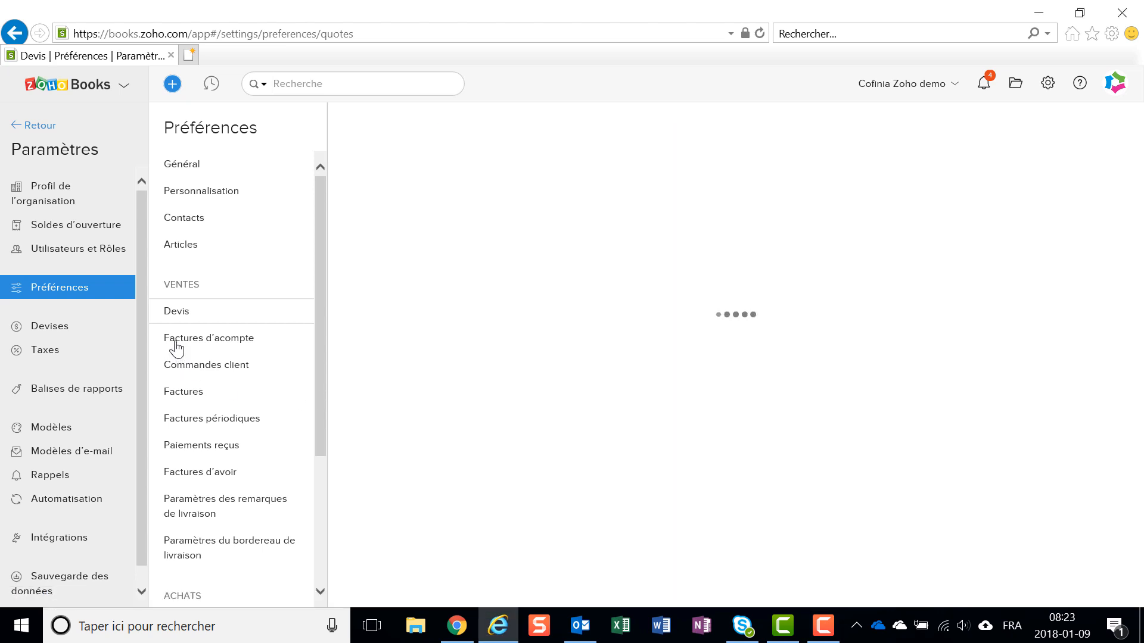
click(178, 376)
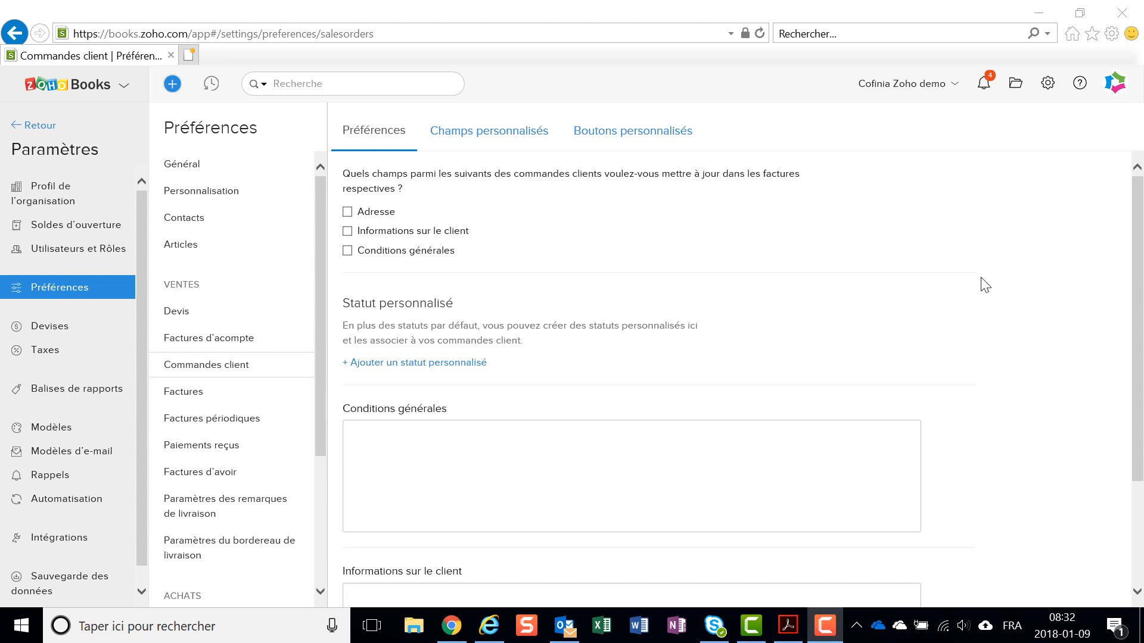
- In the Factures preferences, select the option to associate and display expense receipts in the invoice PDF
click(185, 398)
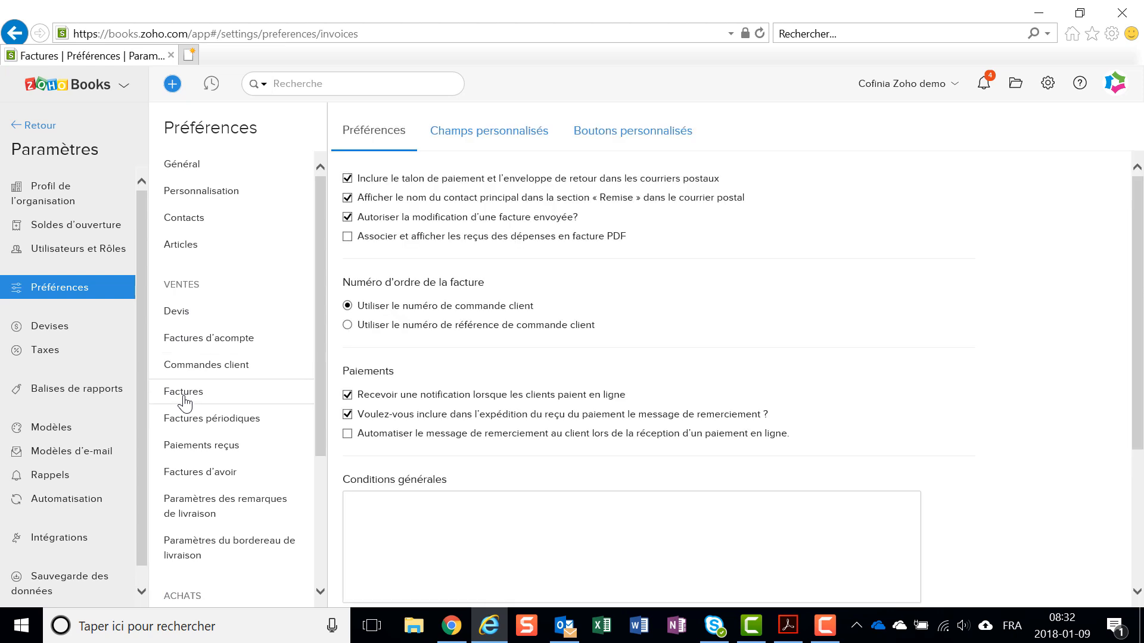
click(384, 246)
scroll(535, 338, down, 2)
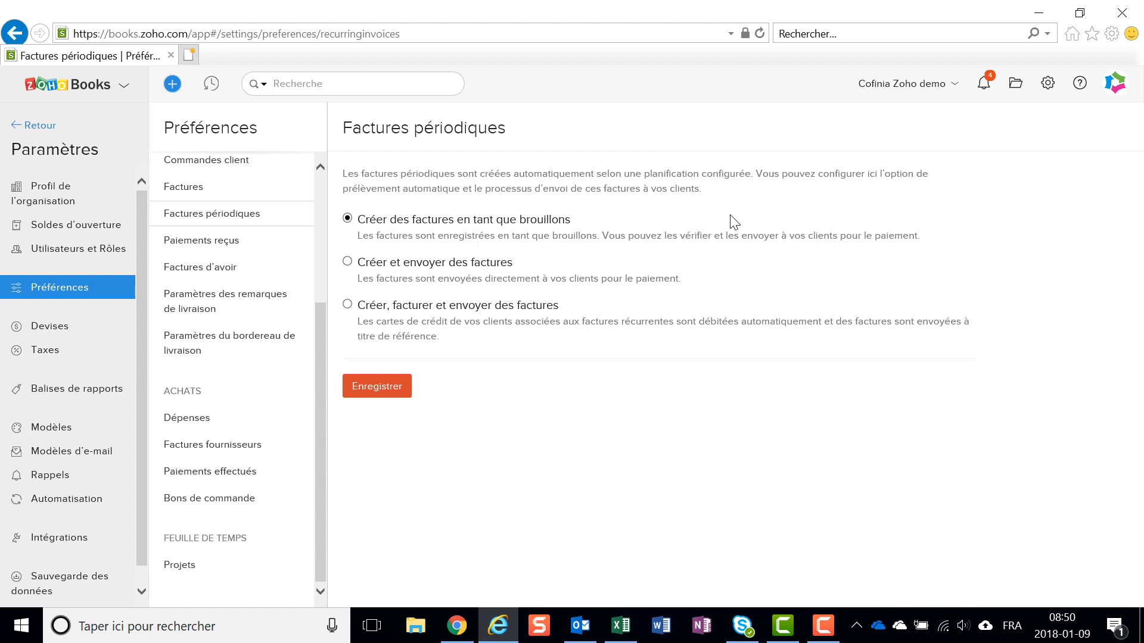
- Review the invoice creation options for Factures périodiques and the mileage preferences for Dépenses
click(347, 305)
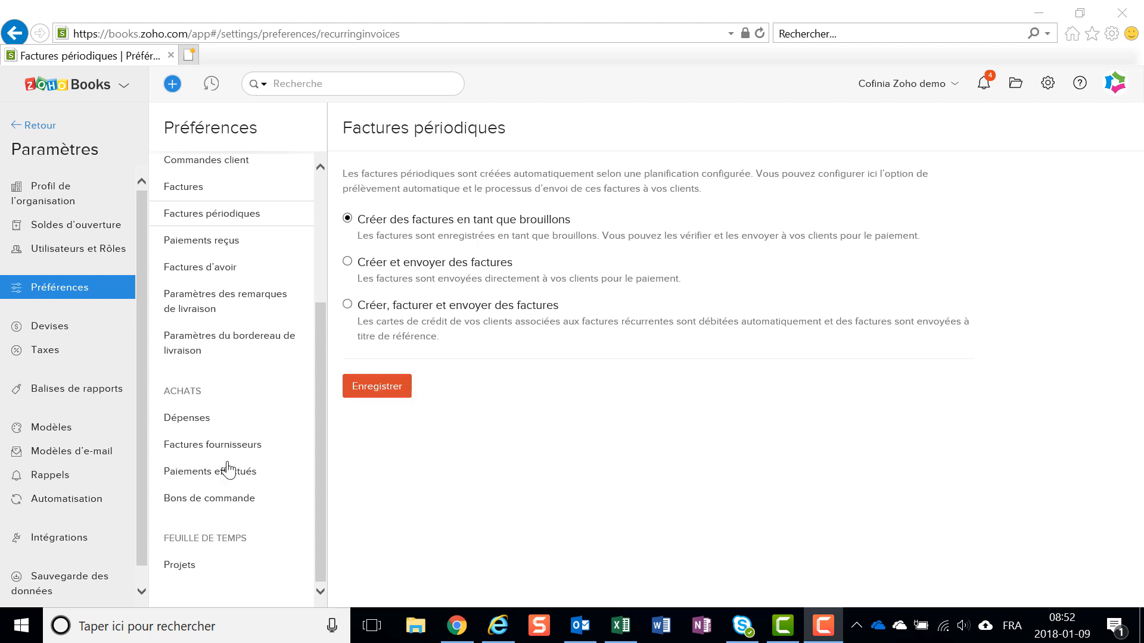
click(176, 422)
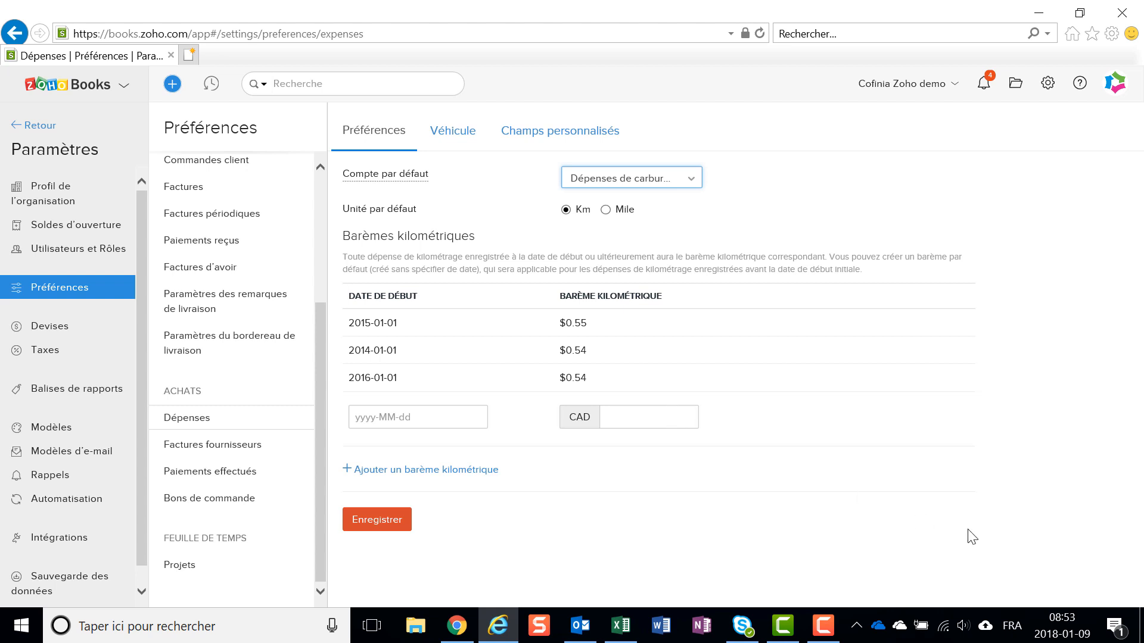
- Open the Devises settings and show the available exchange rate import and export actions
click(1048, 83)
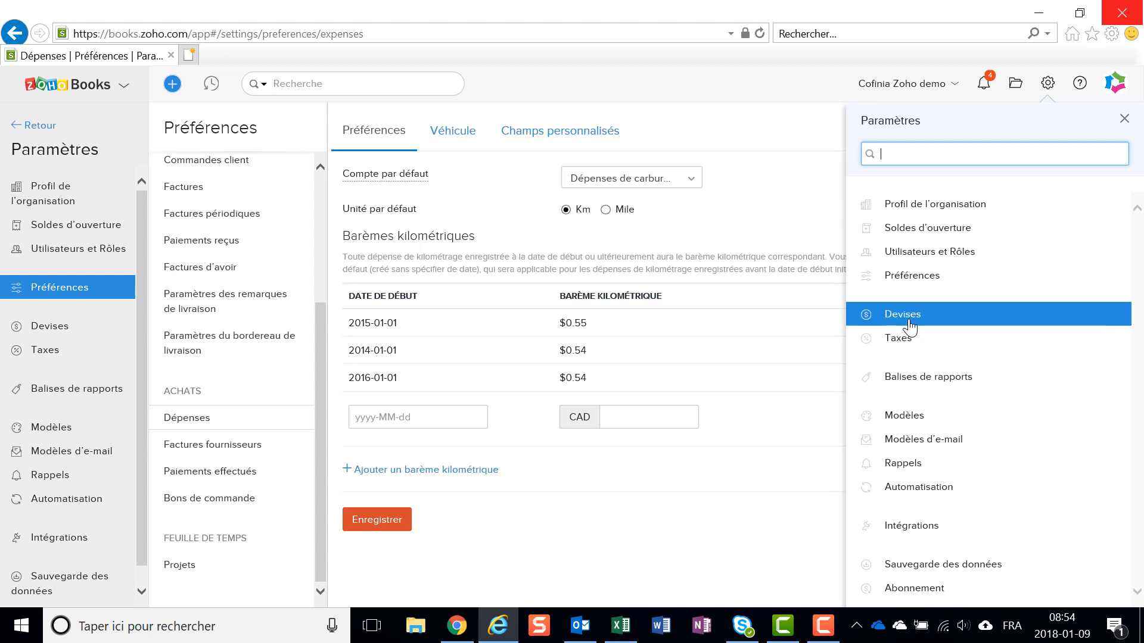
click(948, 315)
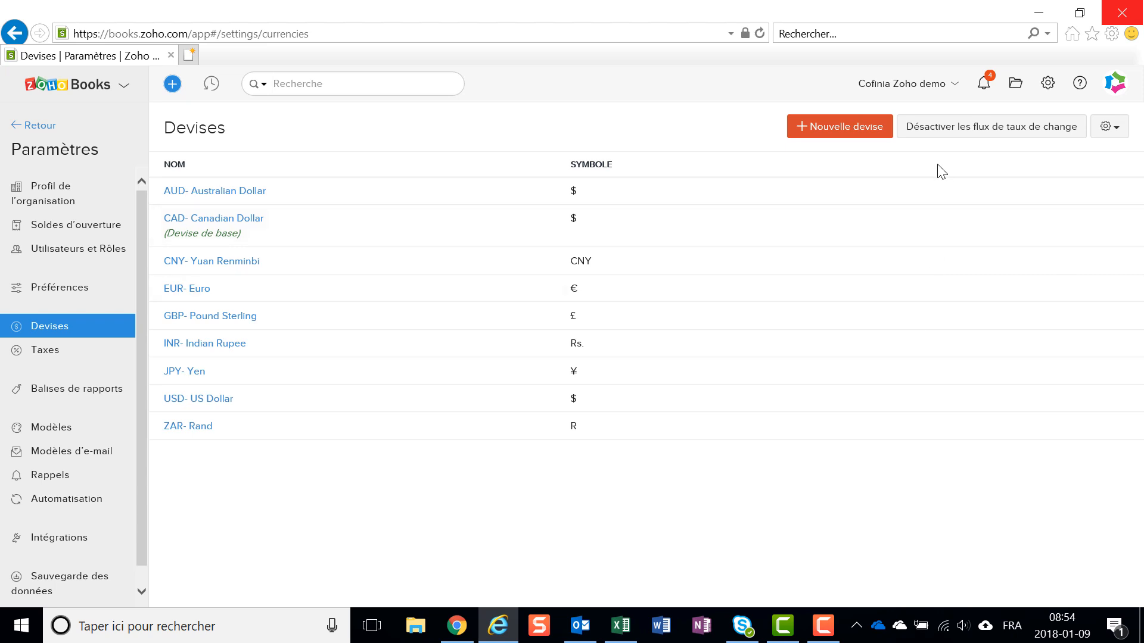
click(1112, 128)
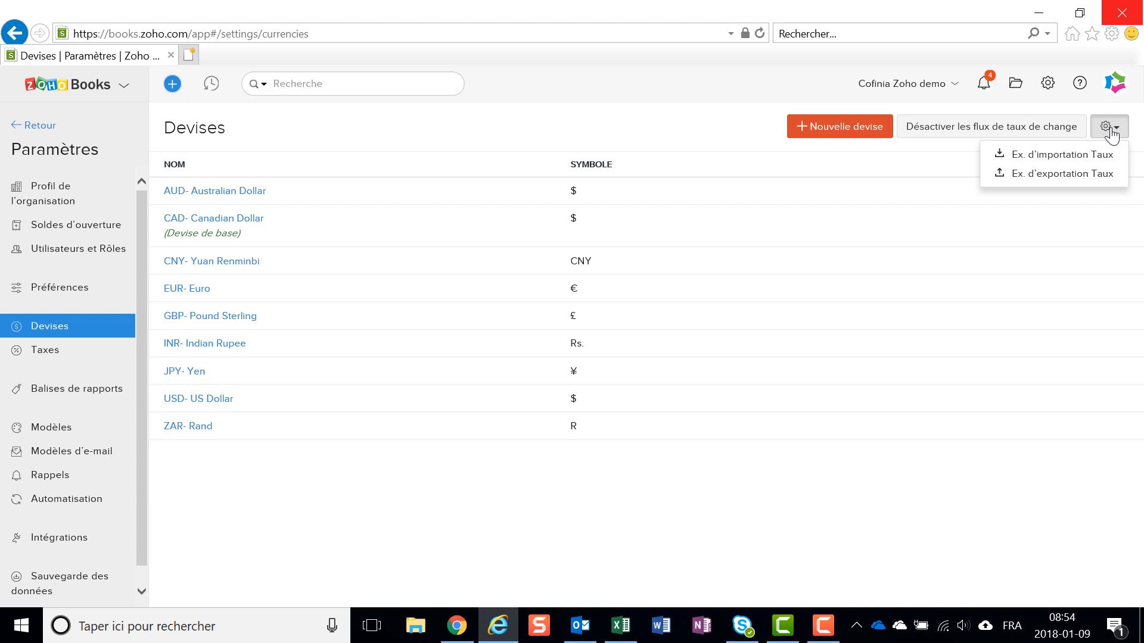
- Review the tax rates in the Taxes settings and the reporting tags in Balises de rapports
click(1046, 85)
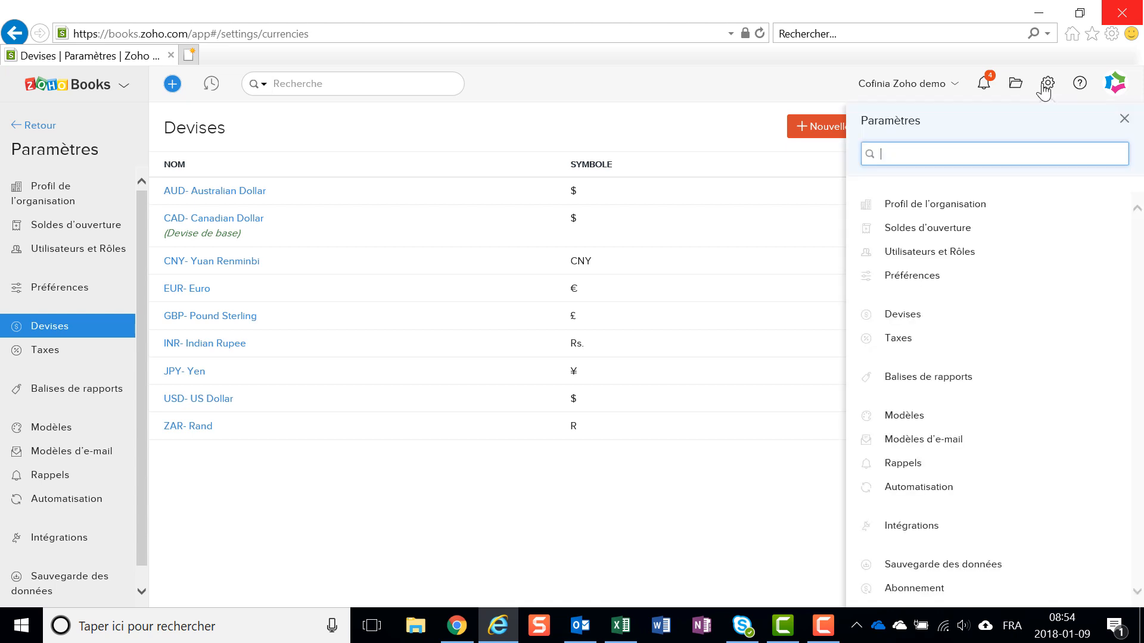
click(901, 339)
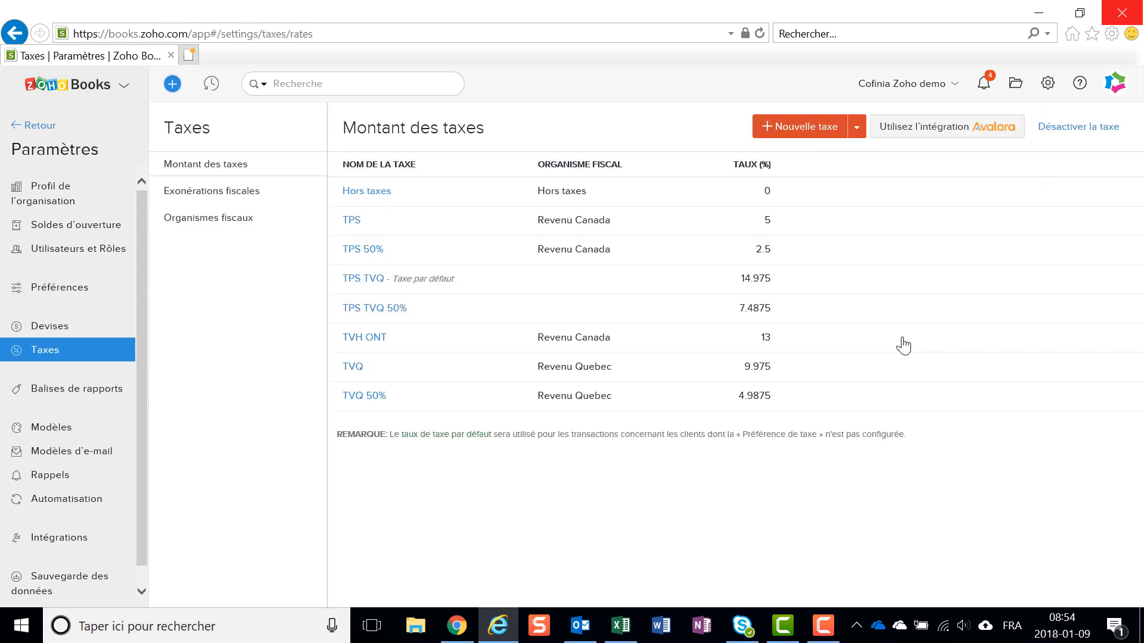
click(1048, 87)
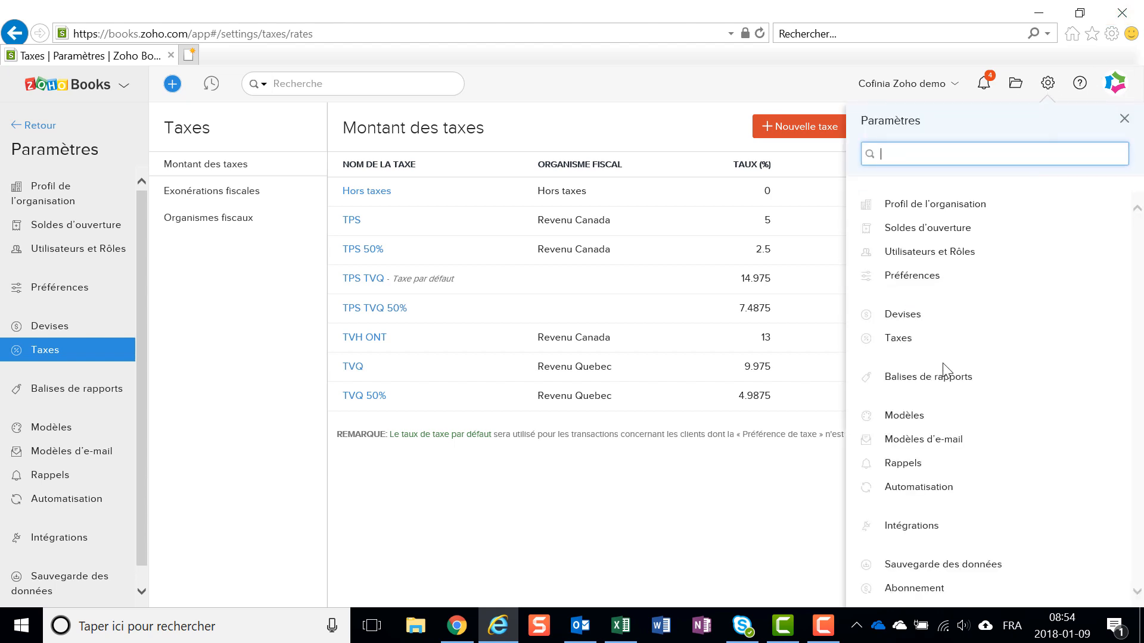
click(944, 379)
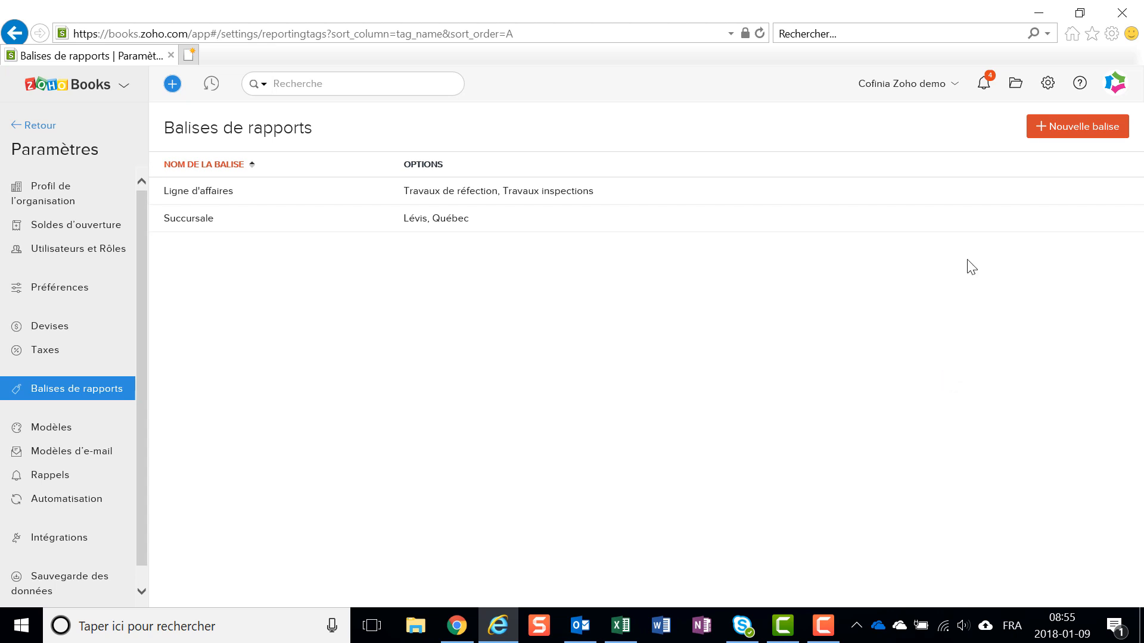
- Draft a reporting tag named "Type de projet" with two extra blank option rows, and discard it without saving
click(1060, 128)
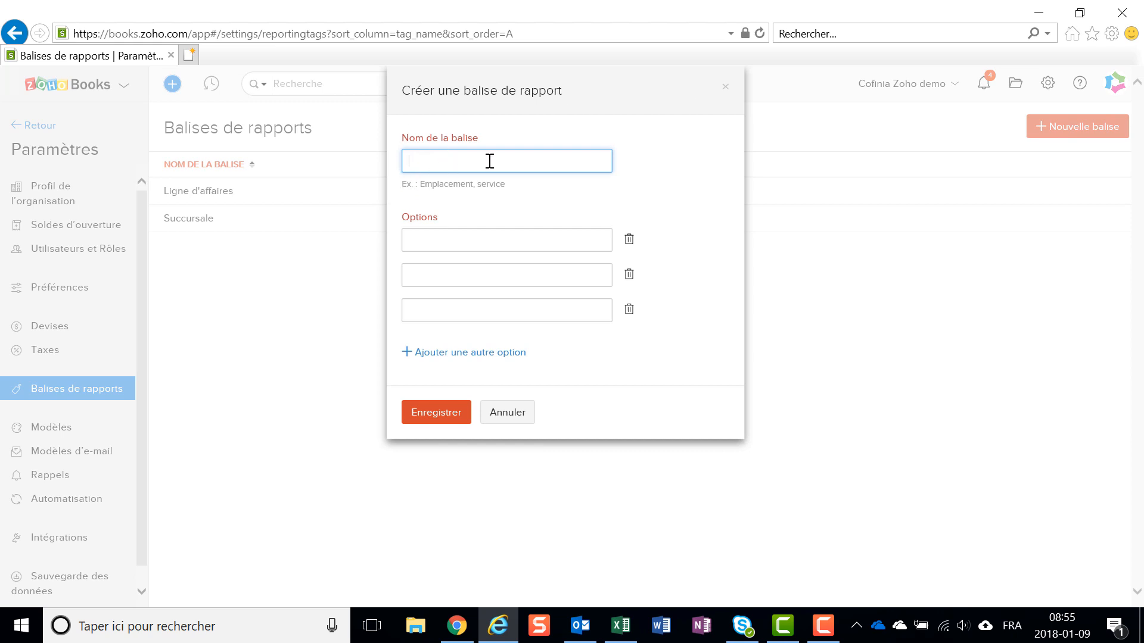
text(Type de projet)
click(425, 236)
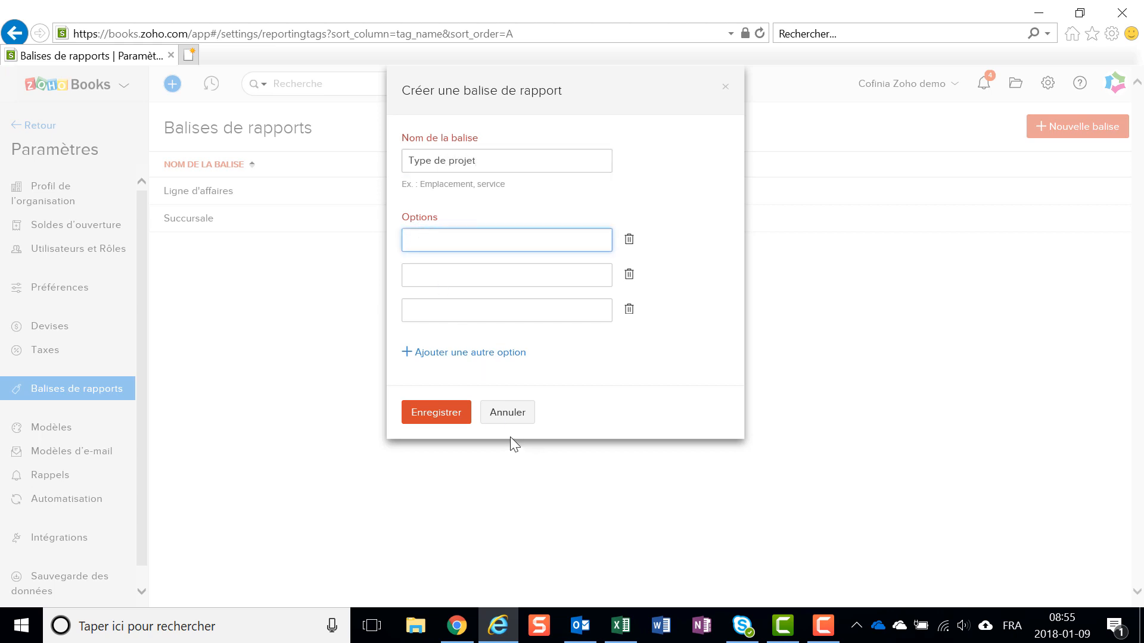
click(453, 353)
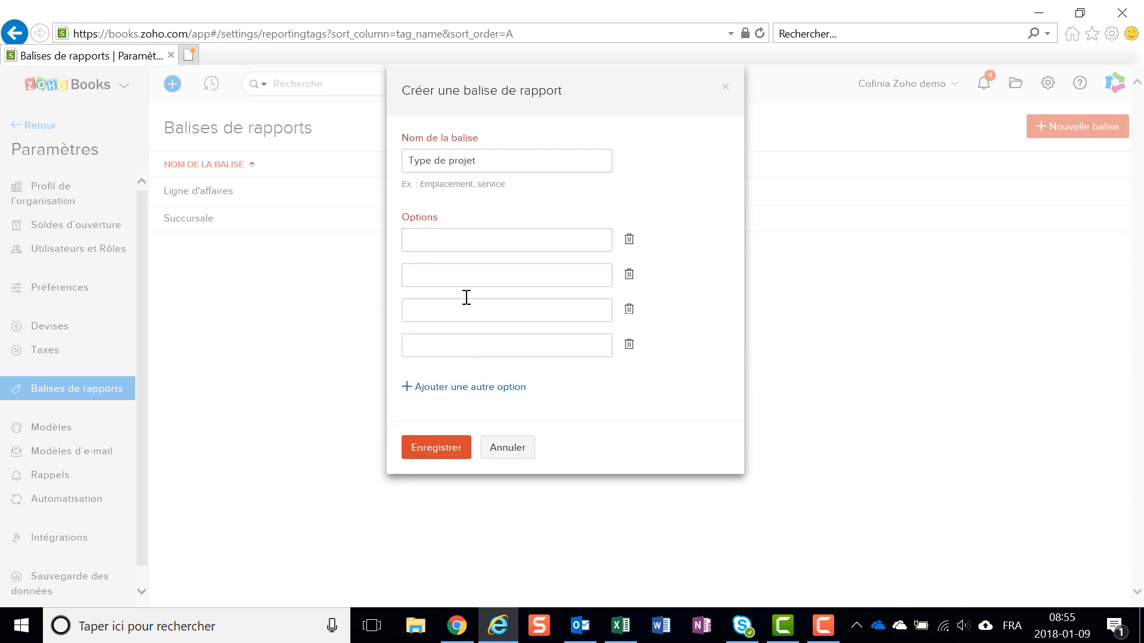
click(454, 387)
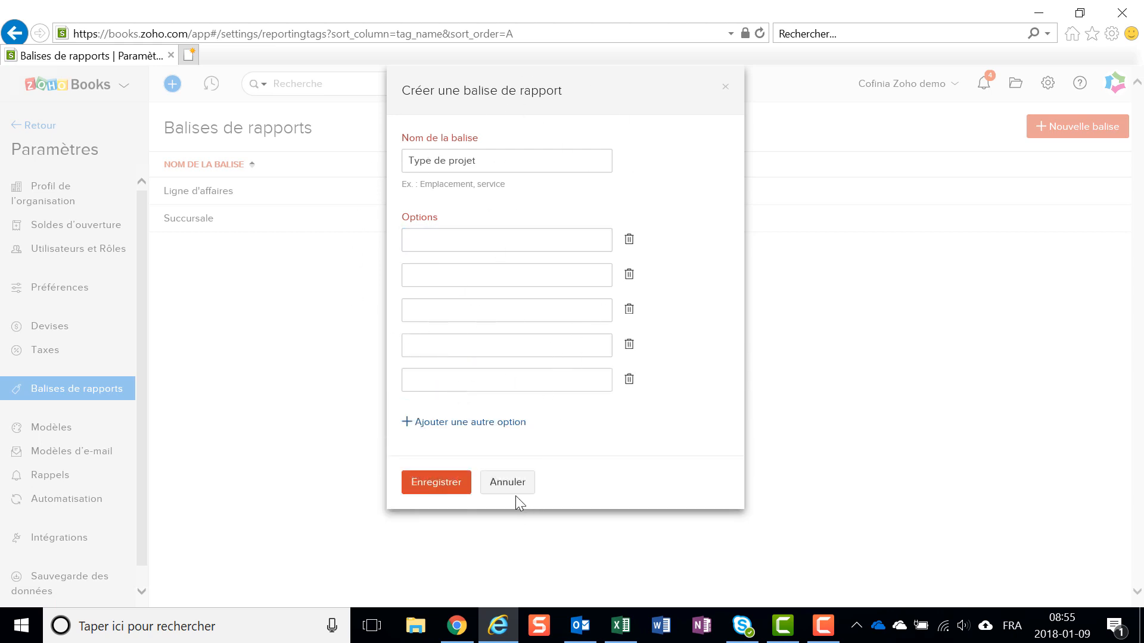
click(510, 481)
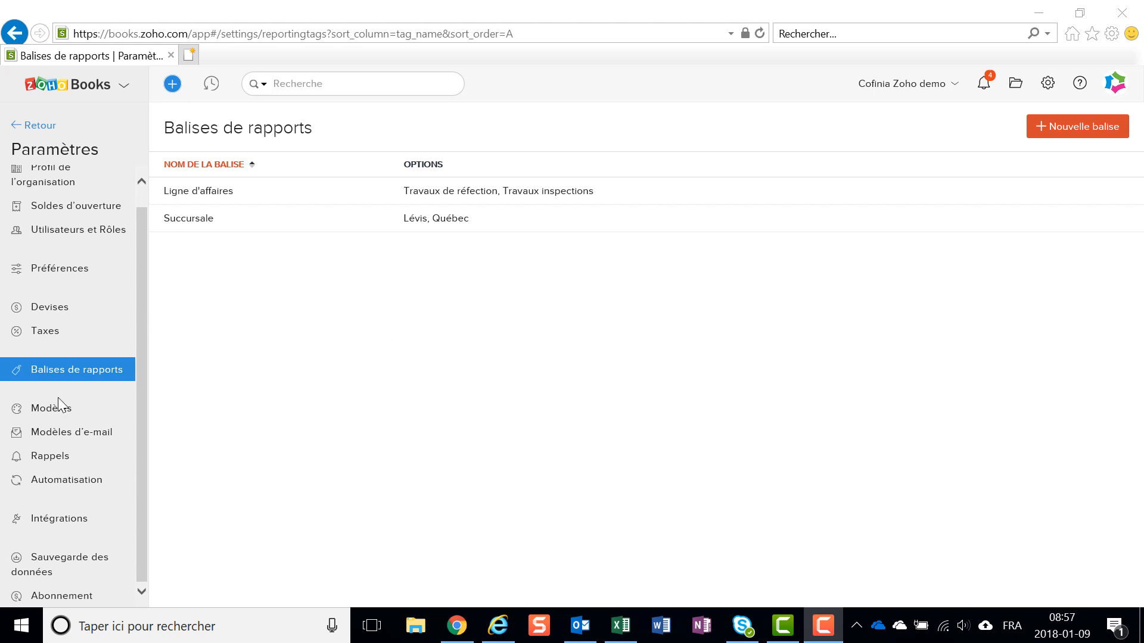
- Open the Modèles settings and look through the gallery of invoice templates
click(57, 415)
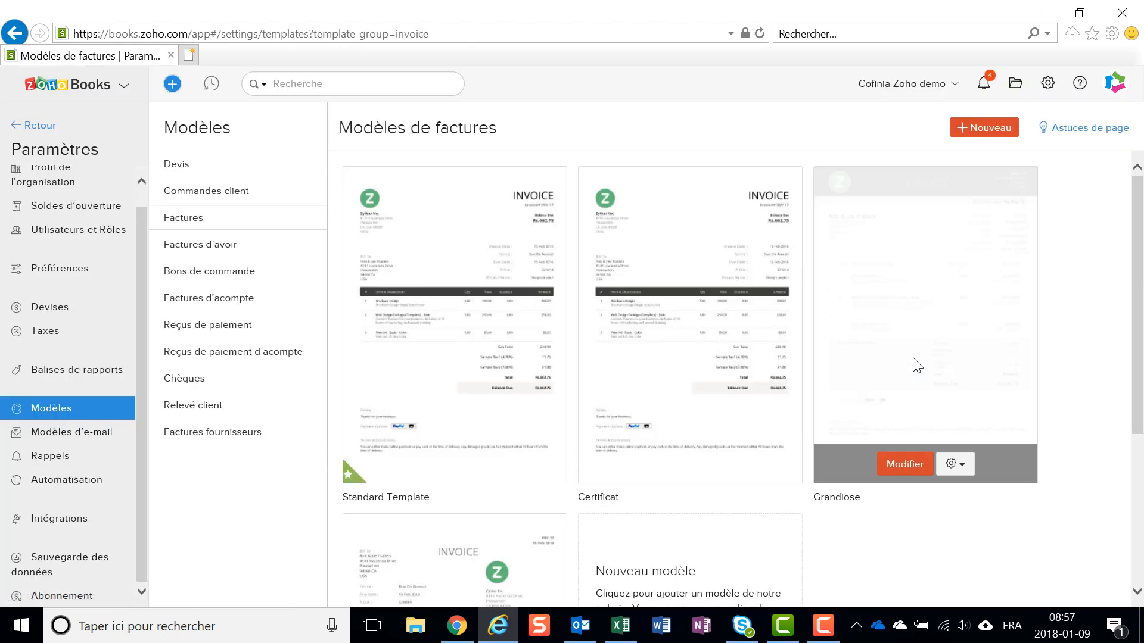
scroll(912, 364, down, 2)
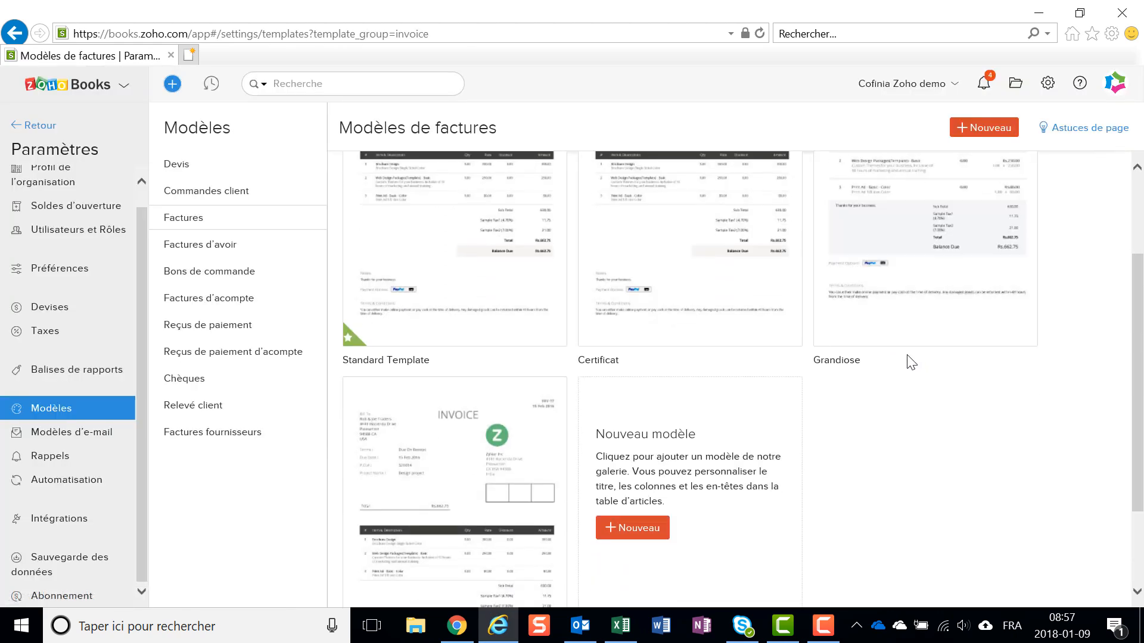
scroll(910, 359, down, 2)
scroll(909, 358, up, 2)
scroll(911, 358, up, 3)
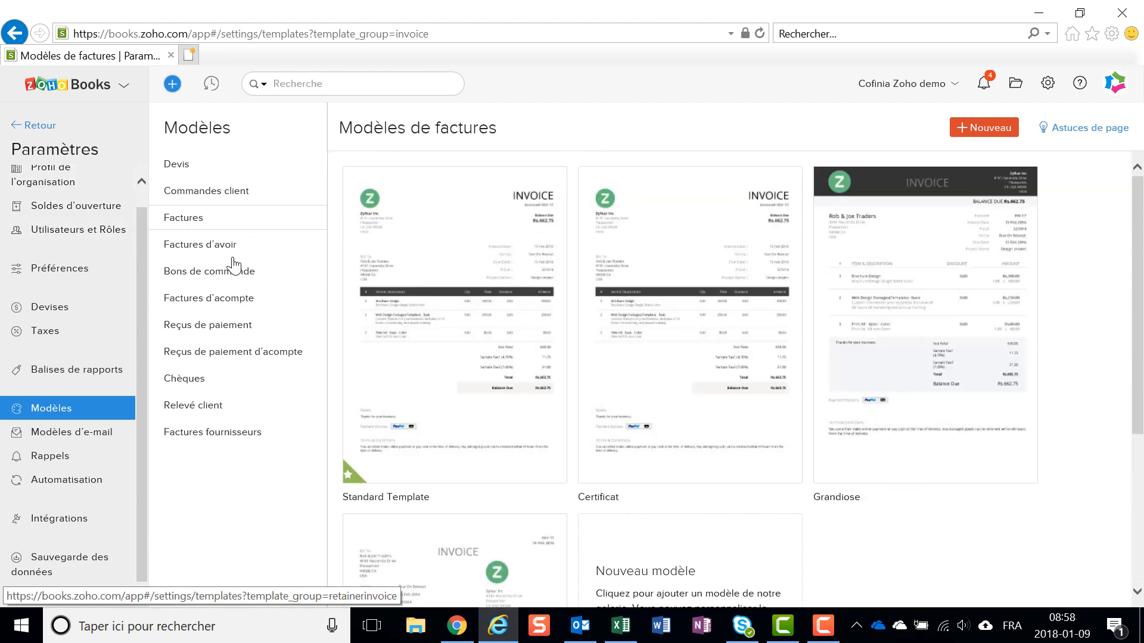
mouse_move(534, 336)
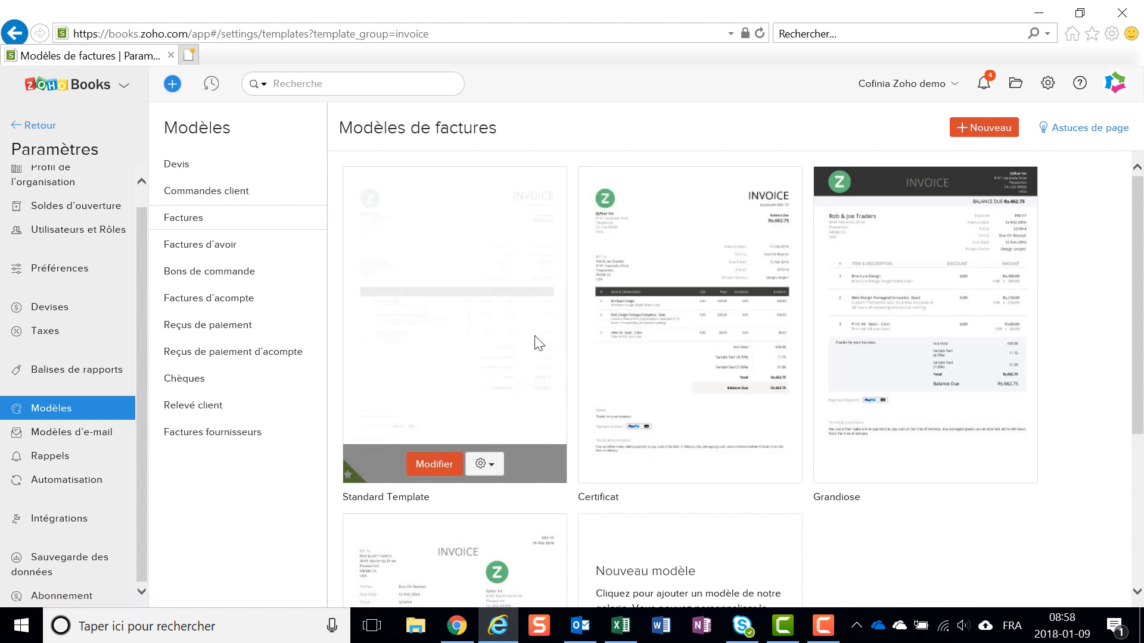
- Preview the Certificat invoice template, close the preview, and show the template's other actions, such as Définir par défaut
mouse_move(695, 355)
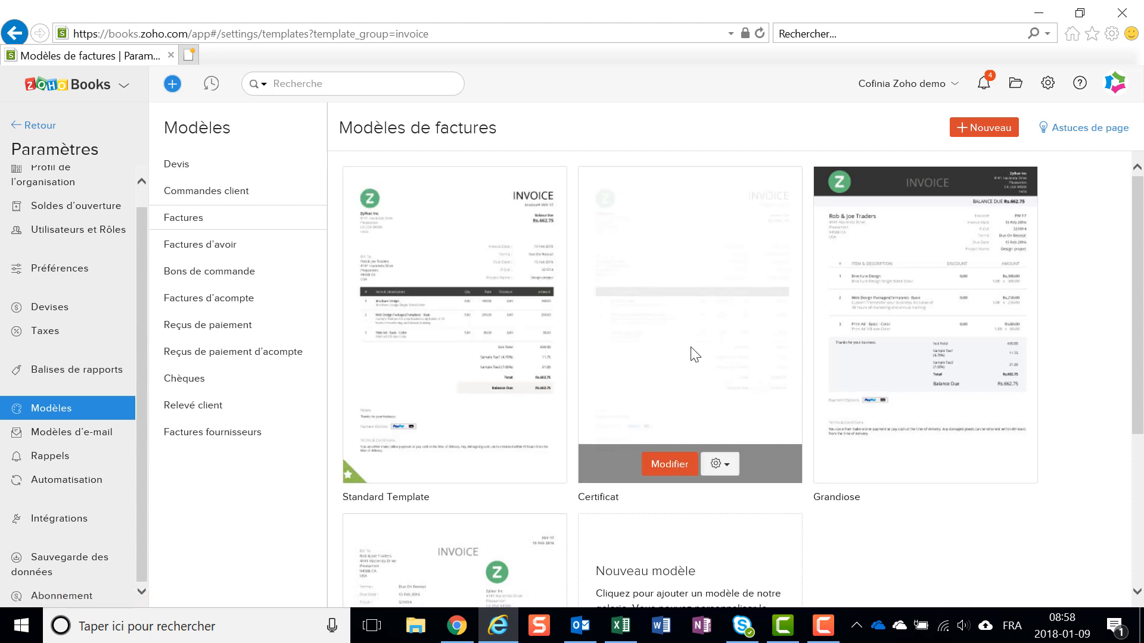
click(721, 465)
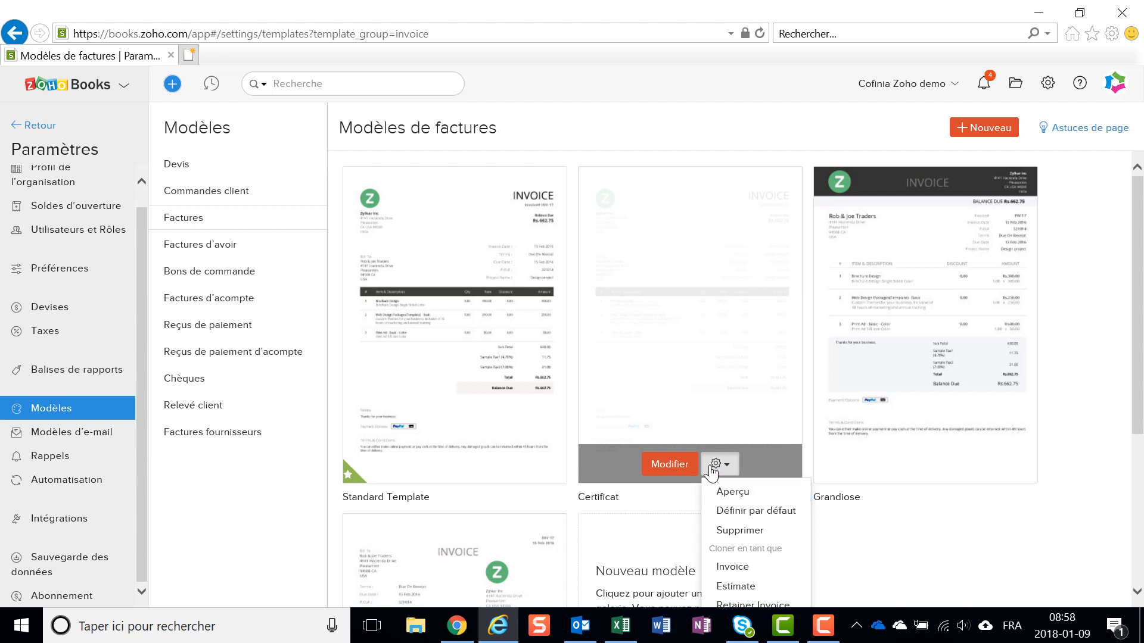
click(734, 494)
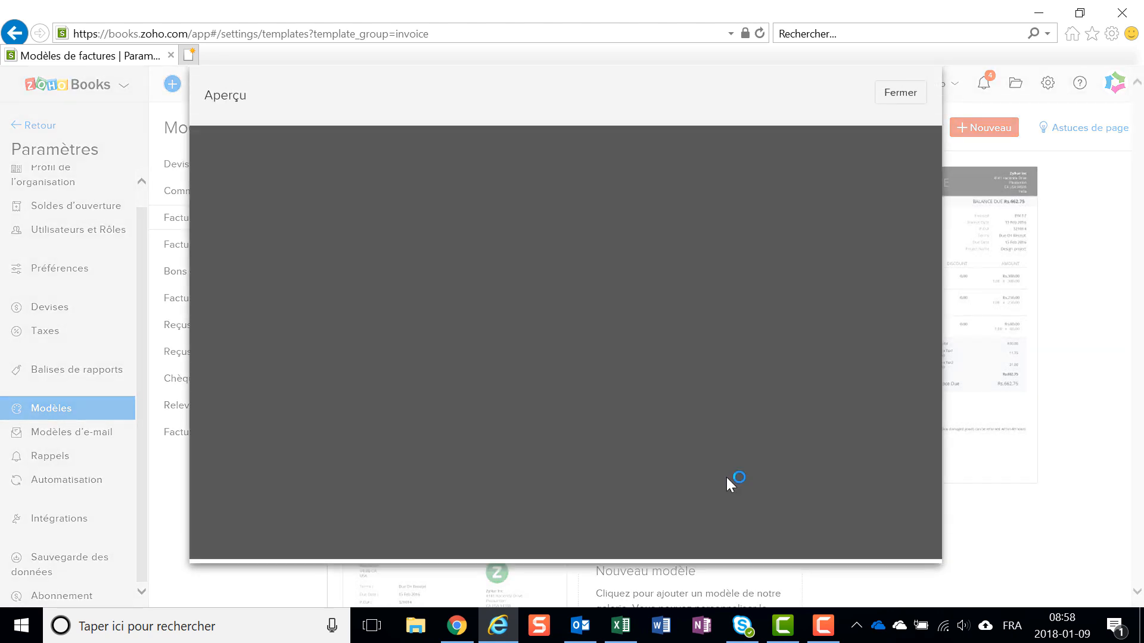
scroll(769, 310, down, 5)
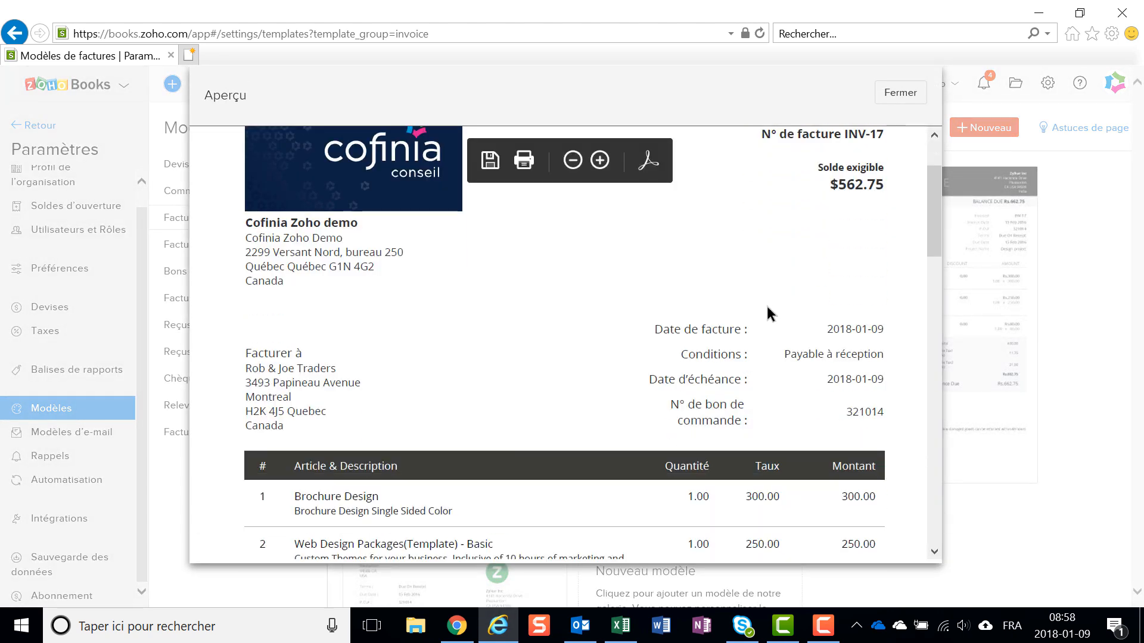
scroll(769, 307, down, 6)
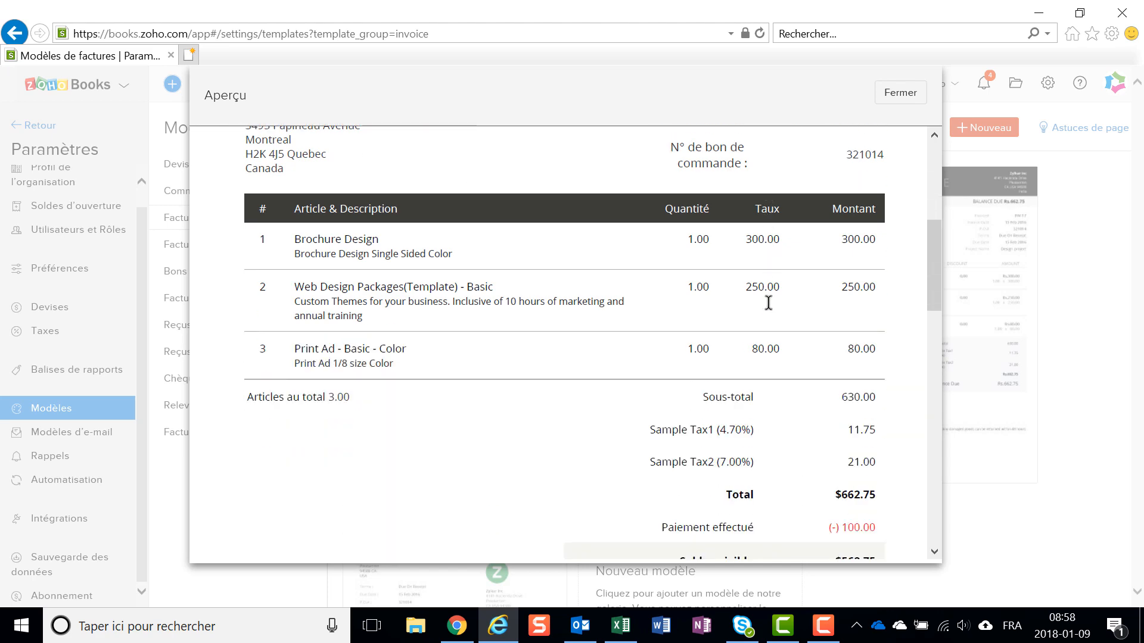
scroll(768, 309, up, 10)
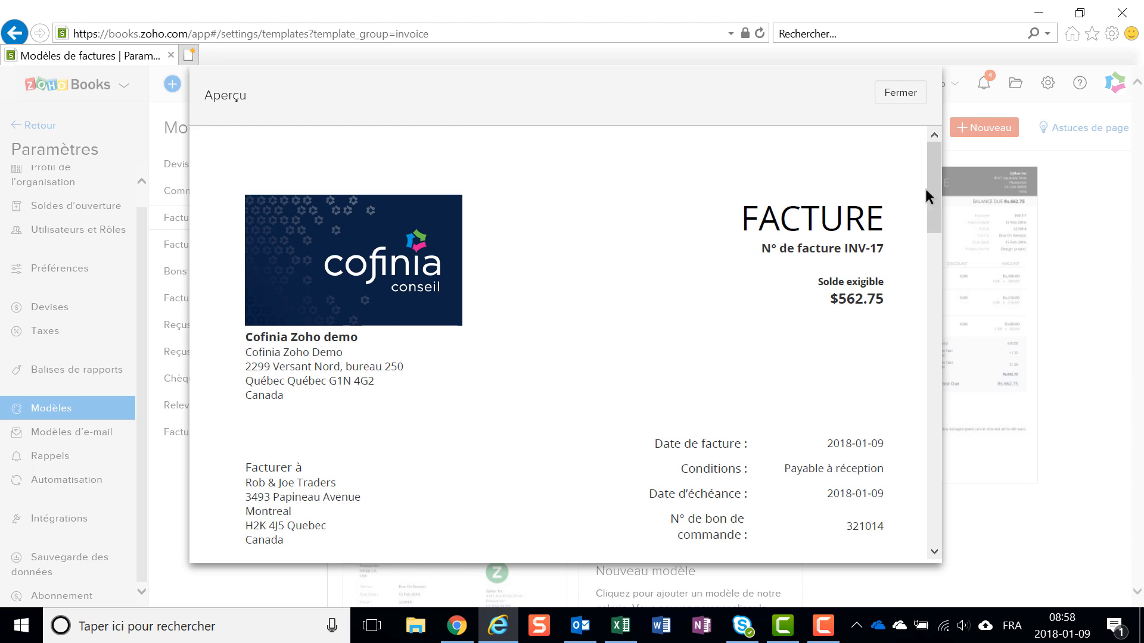
click(903, 94)
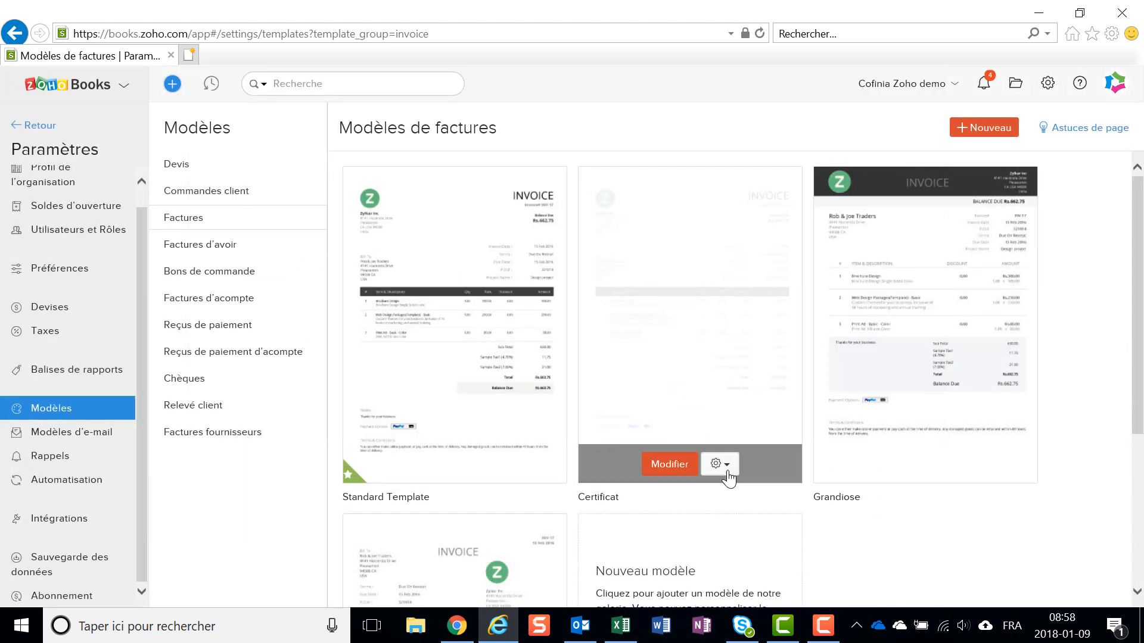
click(719, 465)
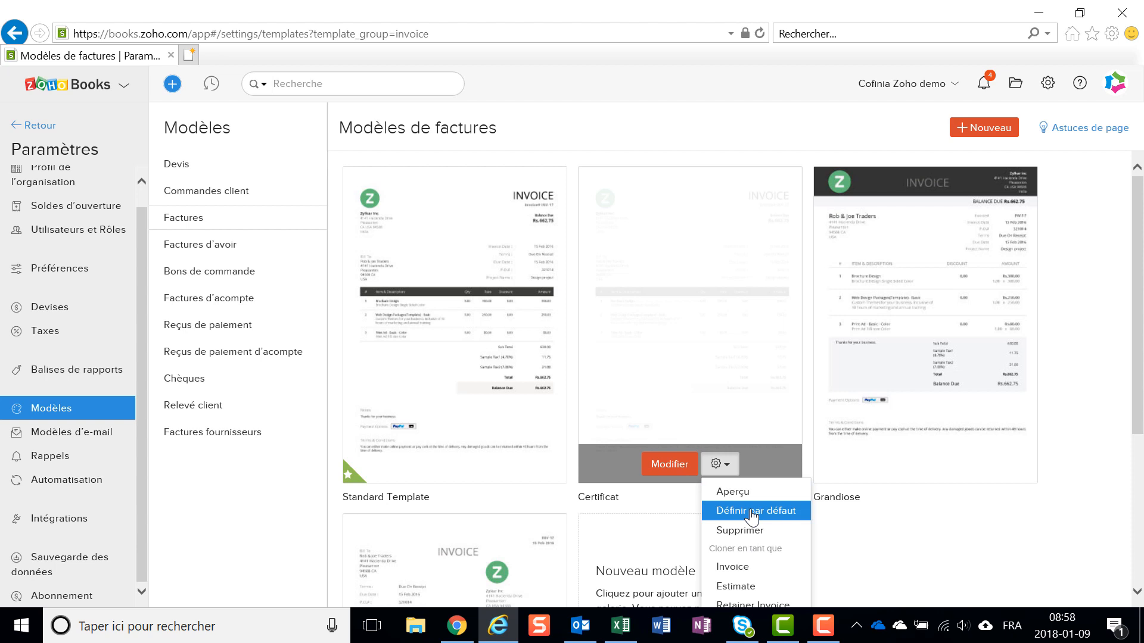
- Examine the content of the default Notification de facture e-mail template and the list of other Modèles d'e-mail
click(49, 444)
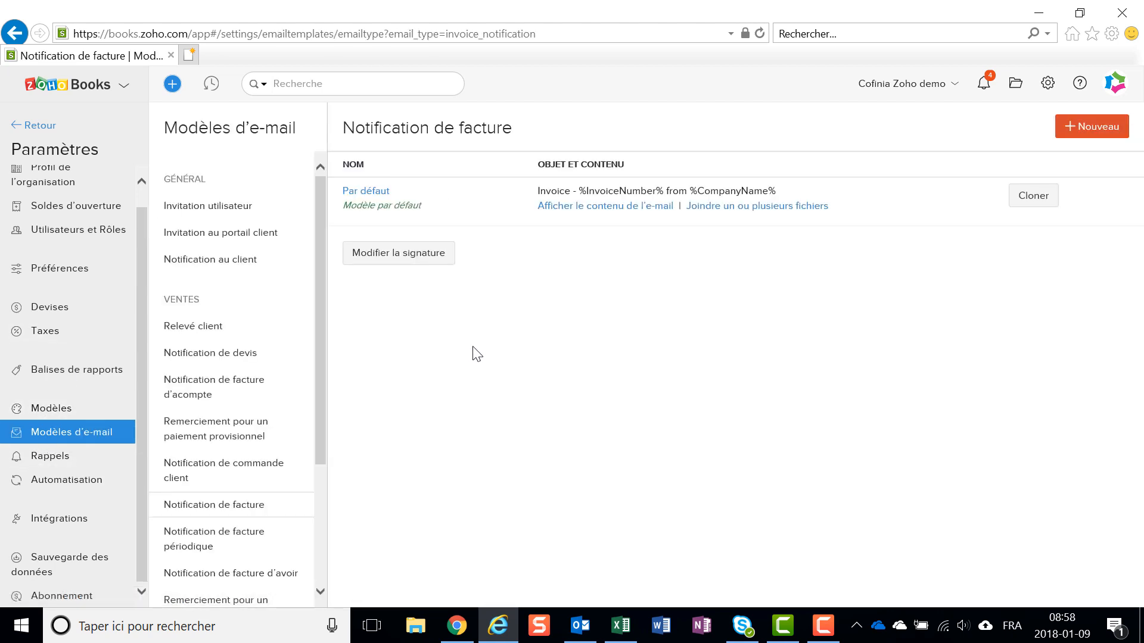
click(626, 206)
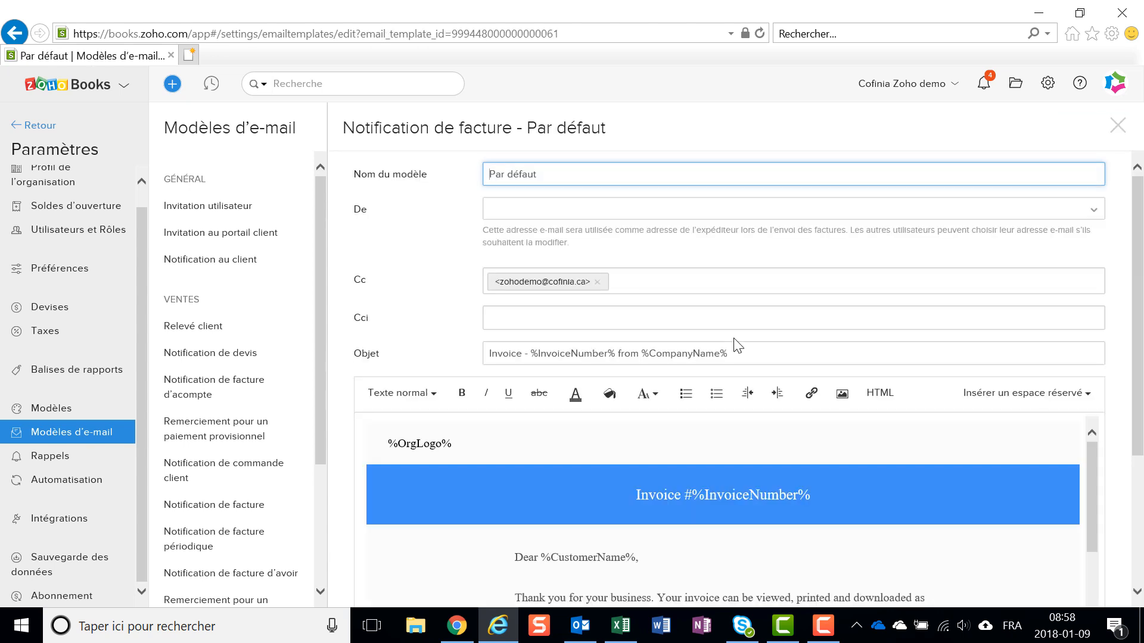
scroll(719, 417, down, 5)
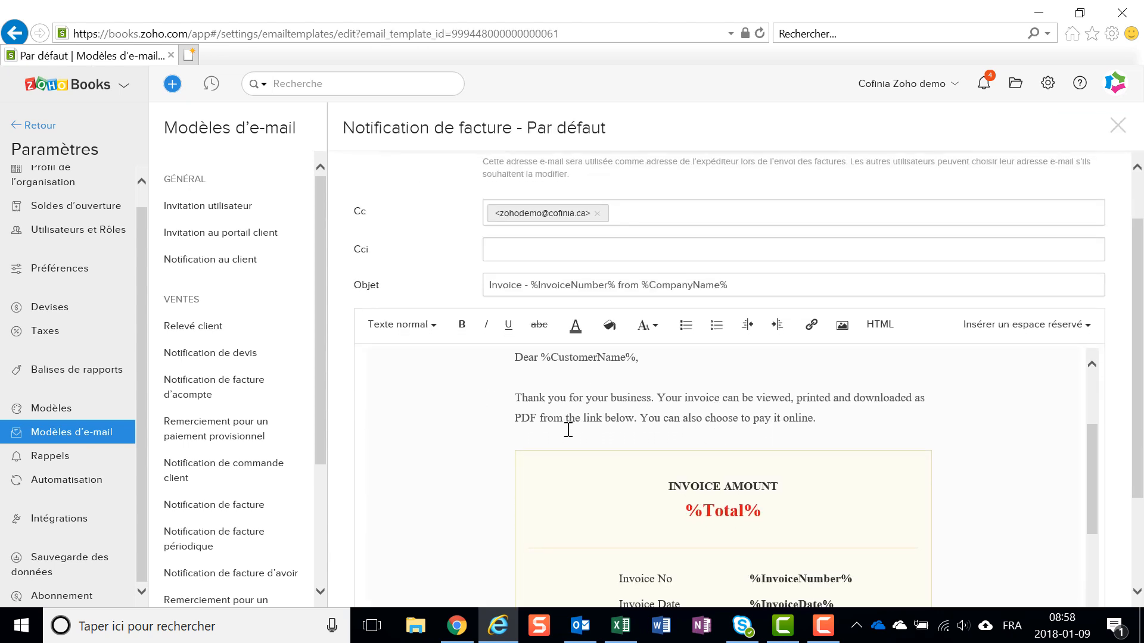
scroll(794, 531, down, 3)
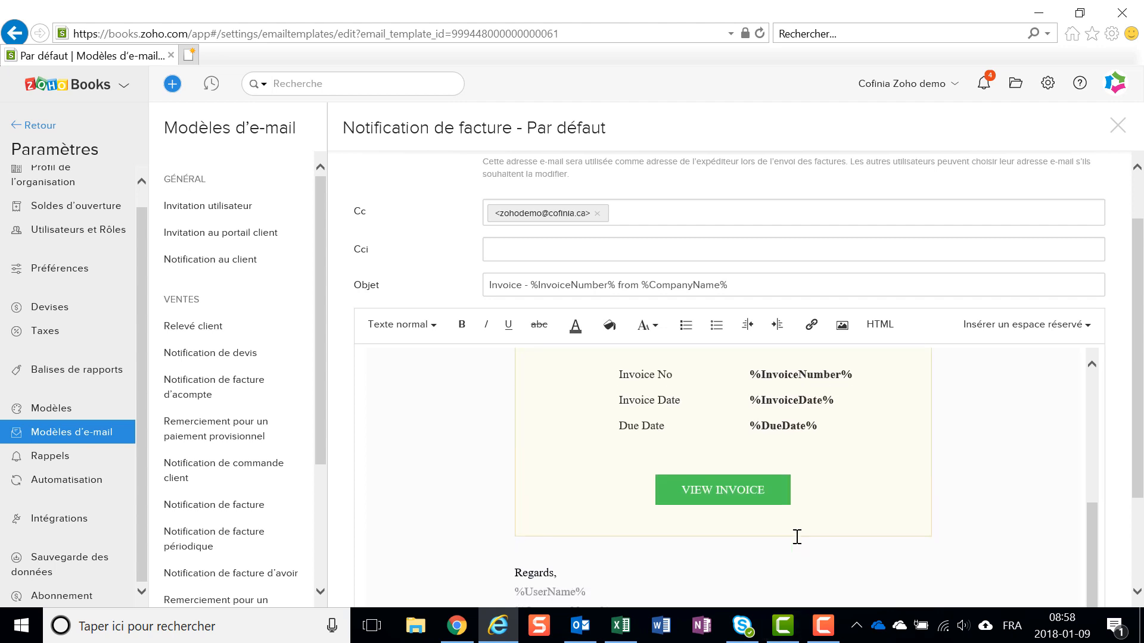
scroll(797, 537, down, 3)
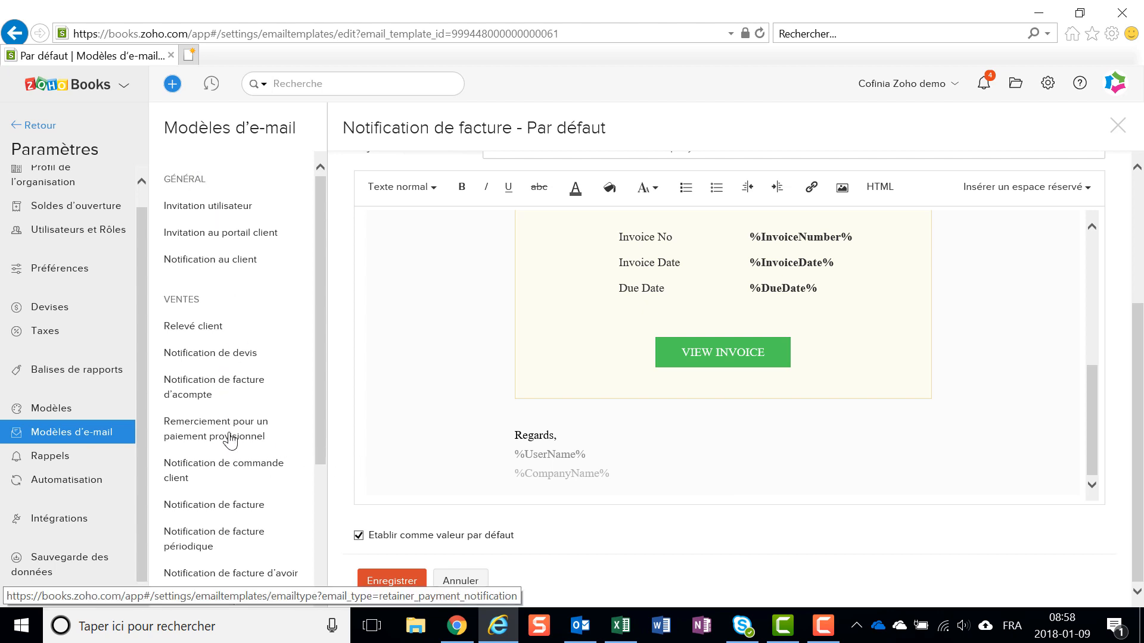
scroll(217, 549, down, 3)
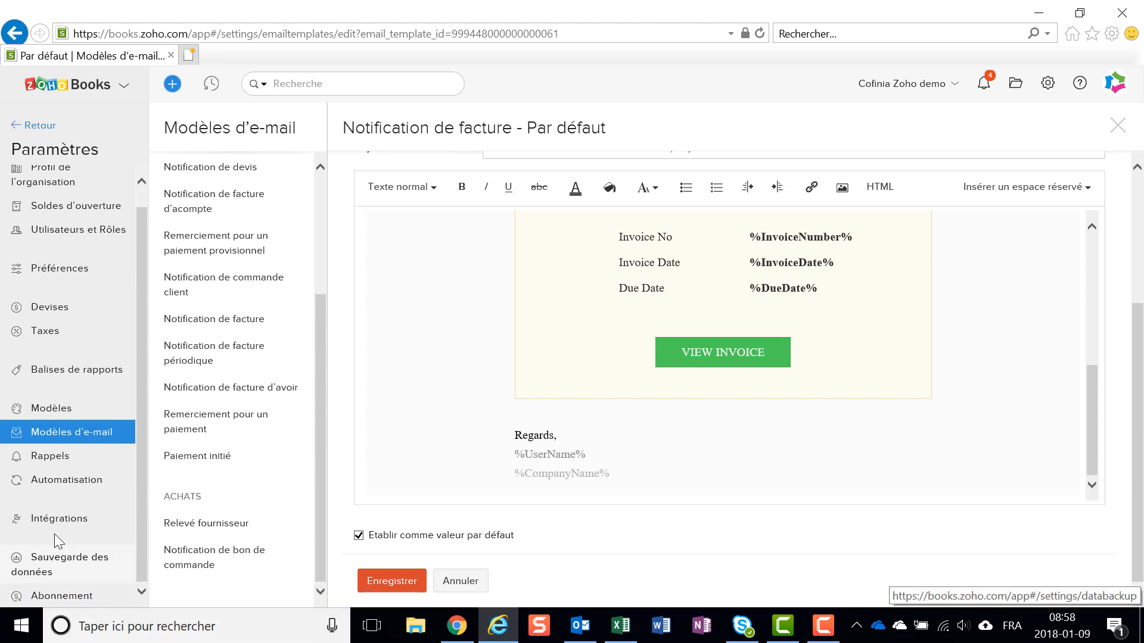
- Review the settings for Rappels, the workflow rules in Automatisation, and the online payment services in Intégrations
click(39, 463)
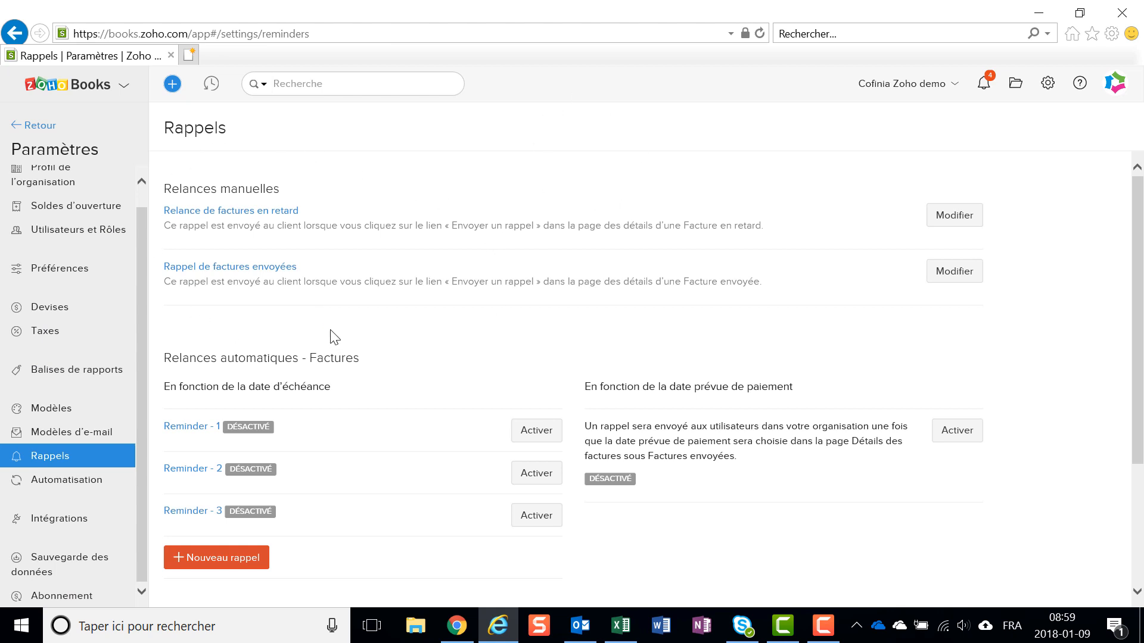
click(66, 481)
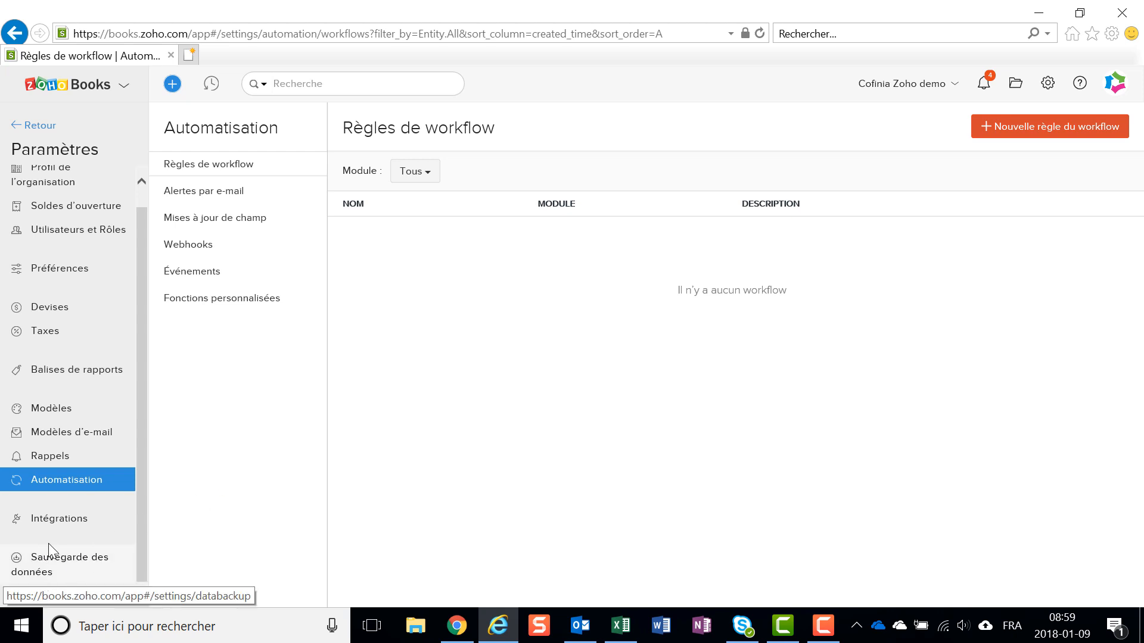
click(51, 520)
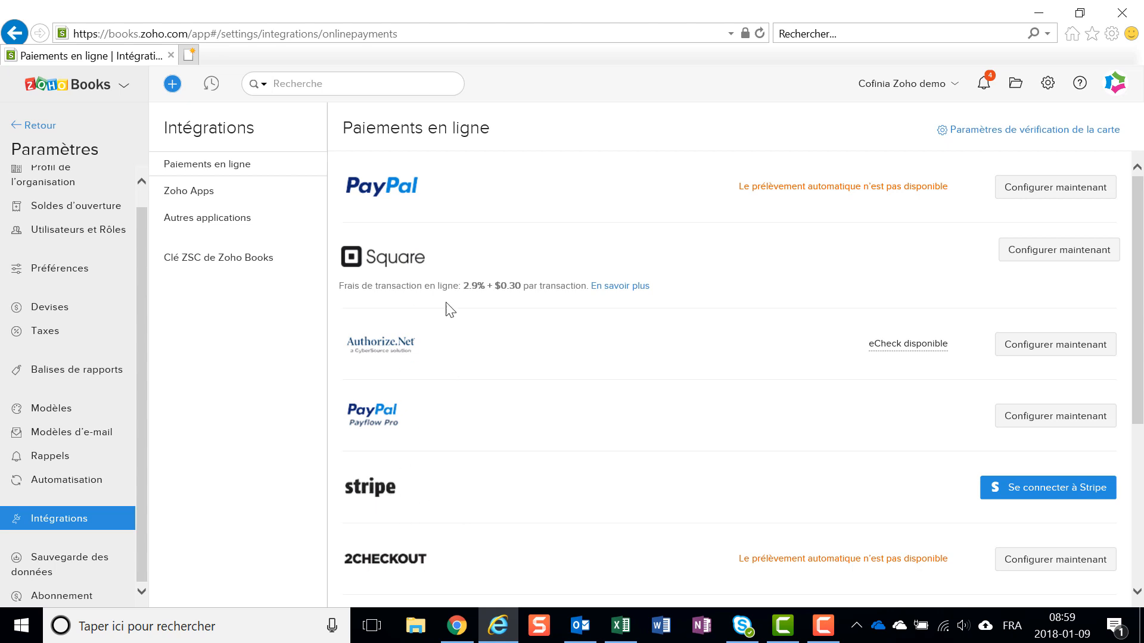
- Review the remaining online payment services and the available Zoho Apps integrations, from Zoho CRM to Zoho Reports
scroll(459, 238, down, 5)
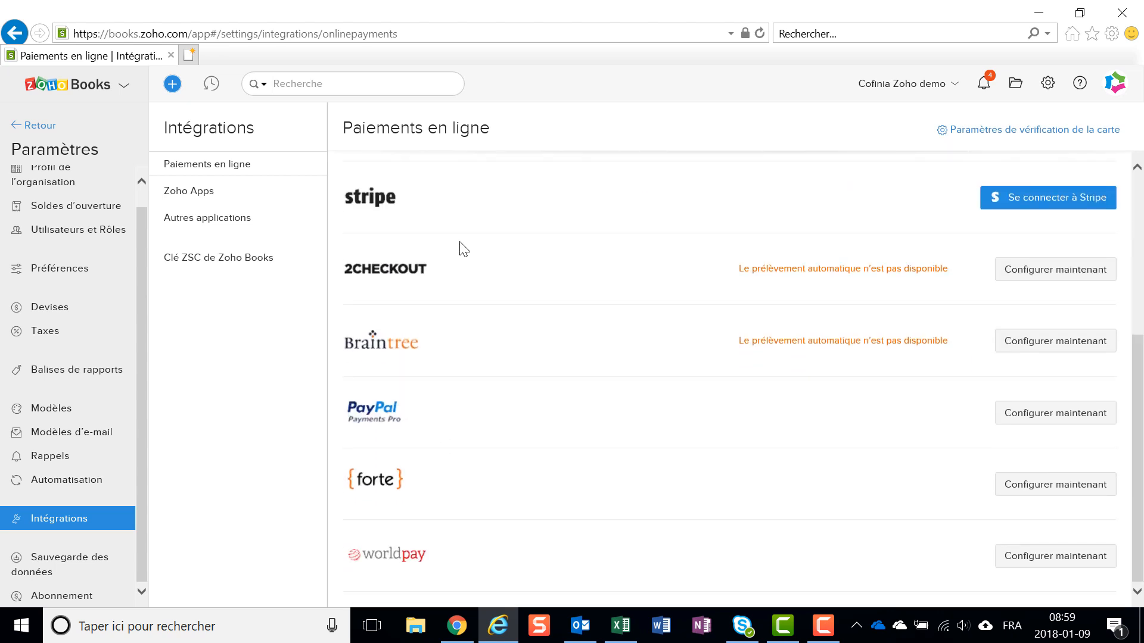
scroll(462, 246, up, 5)
click(187, 193)
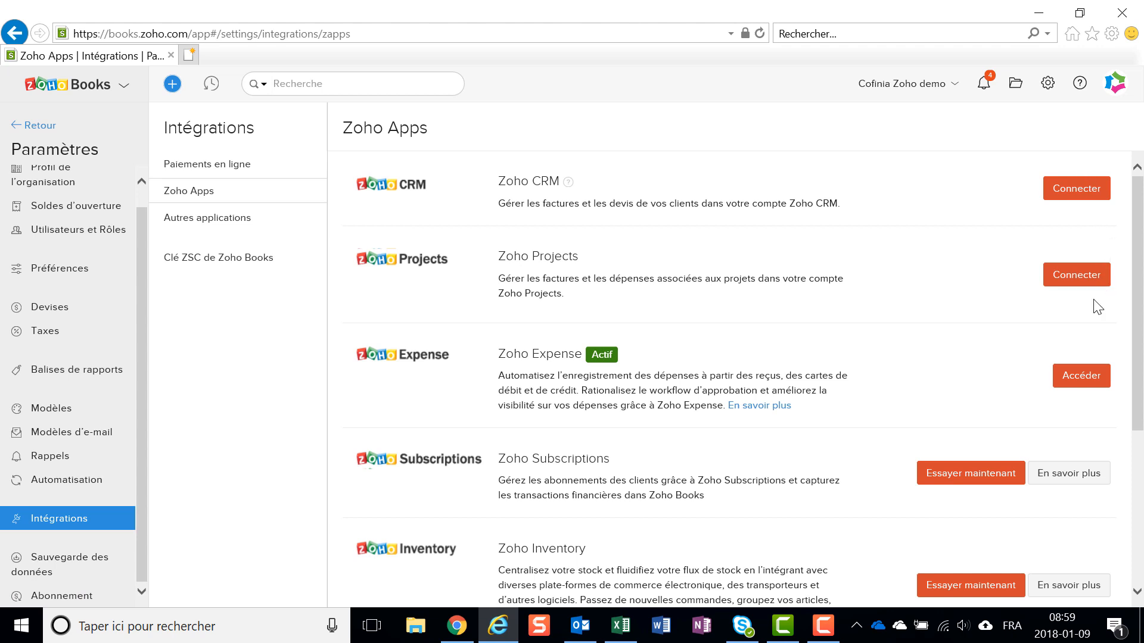
scroll(1109, 561, down, 1)
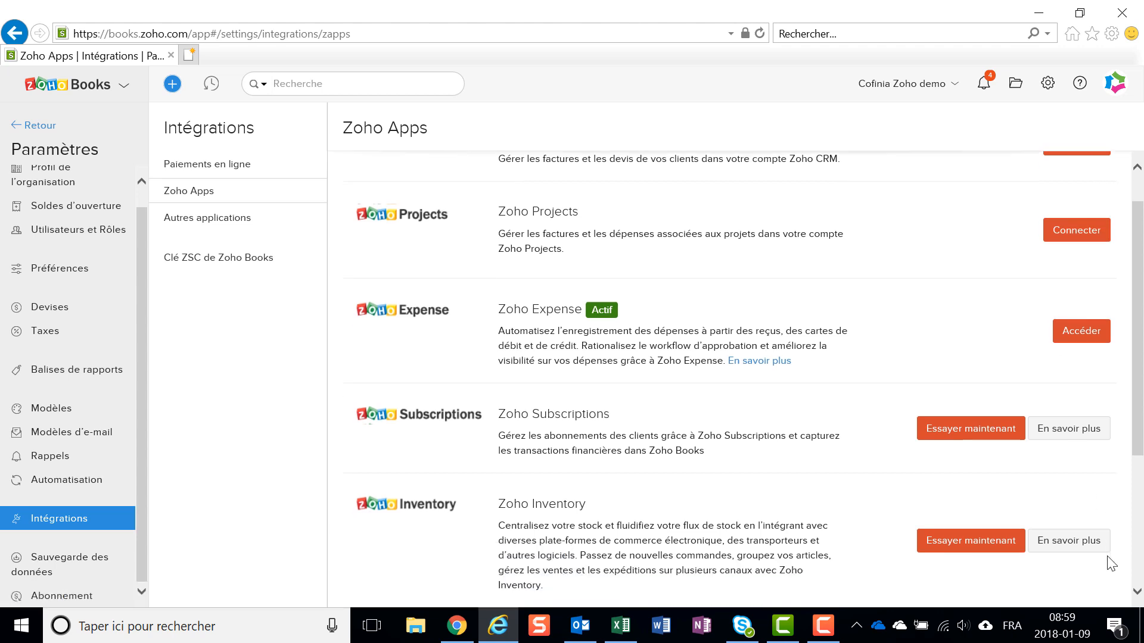
scroll(1111, 563, down, 4)
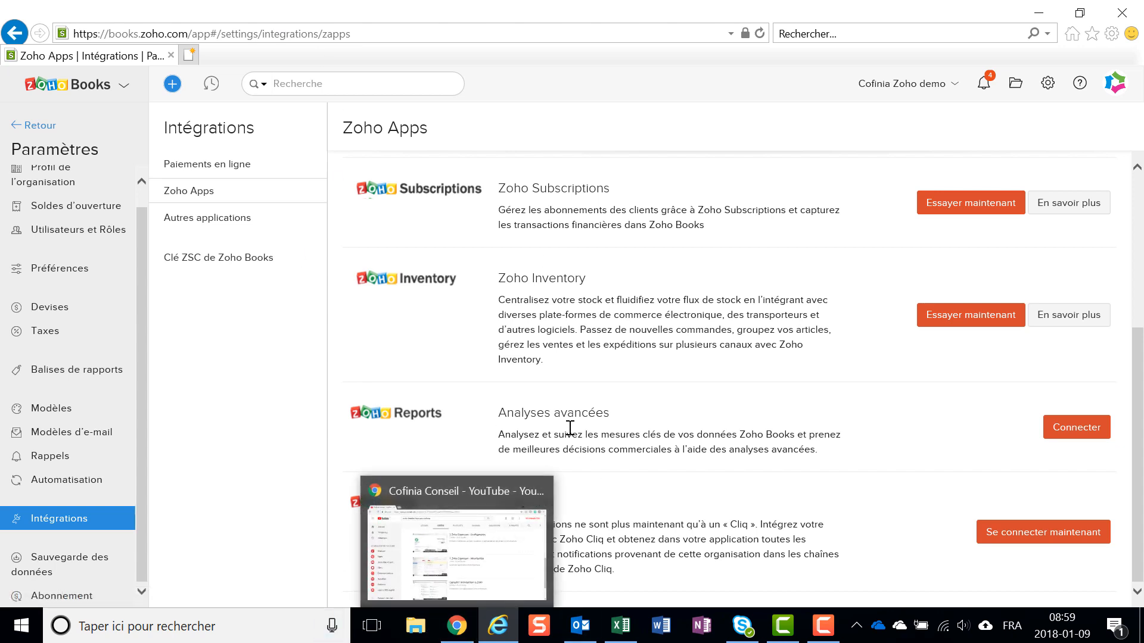
- Review Autres applications and Clé ZSC de Zoho Books in the Intégrations settings, and open Sauvegarde des données
click(231, 233)
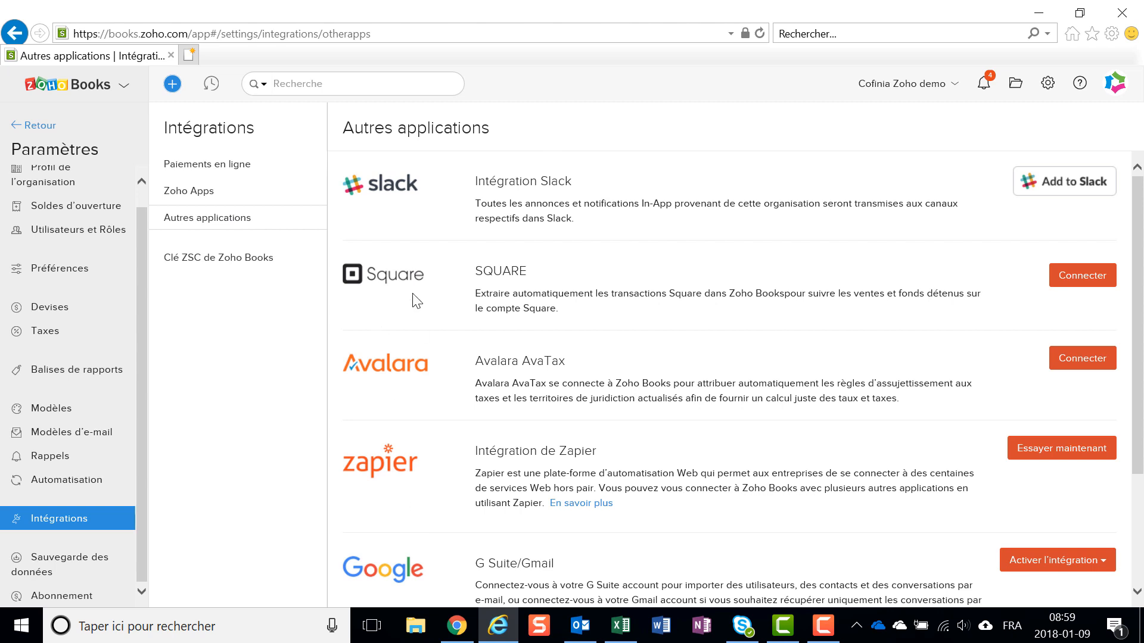
scroll(437, 482, down, 3)
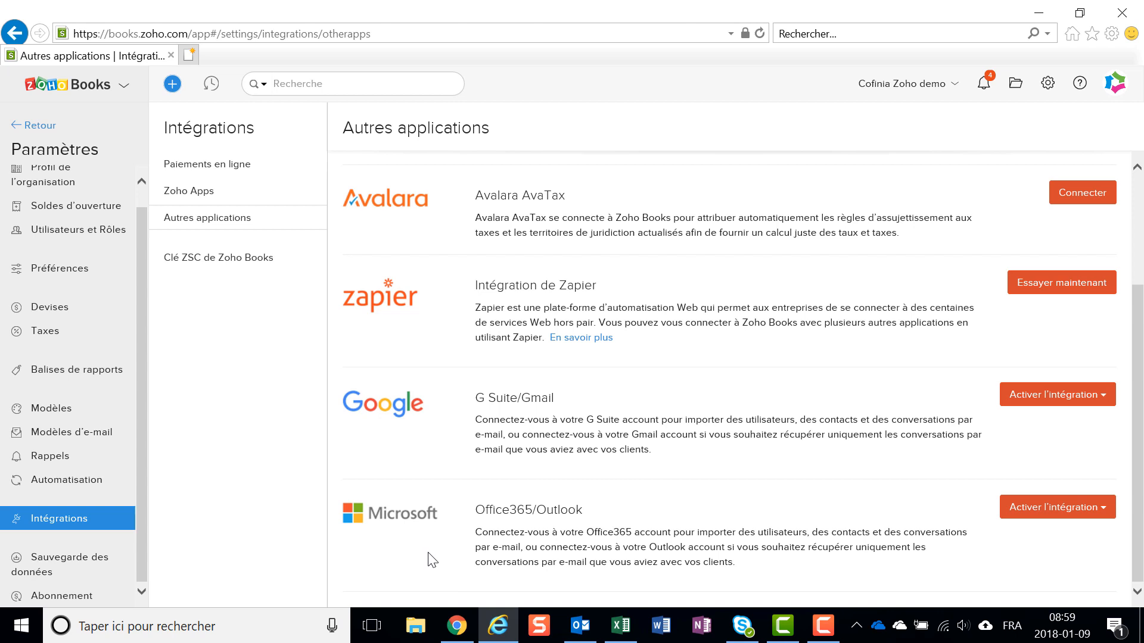
click(225, 271)
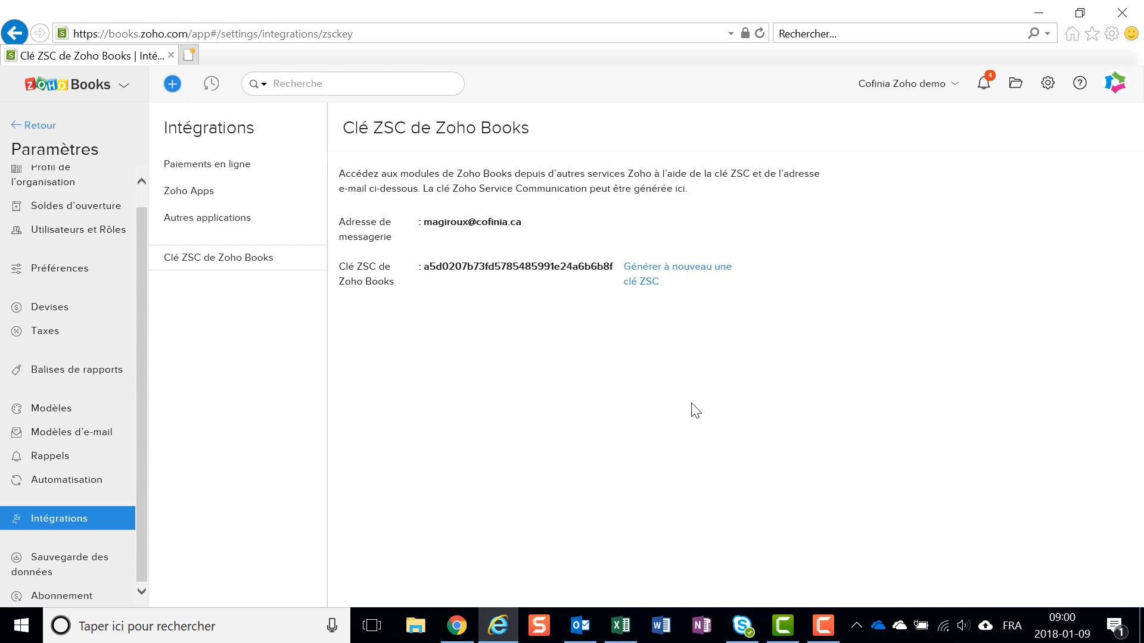
click(60, 566)
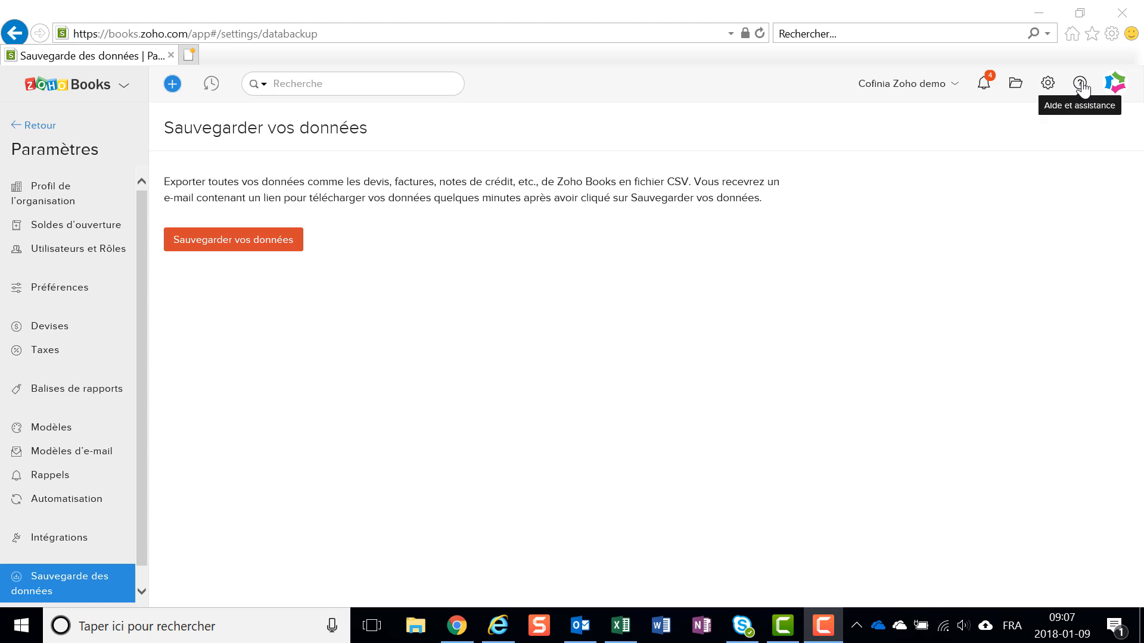
- Open the Zoho Books Help Documentation from the online support site and look through its list of topics
click(1081, 85)
click(915, 184)
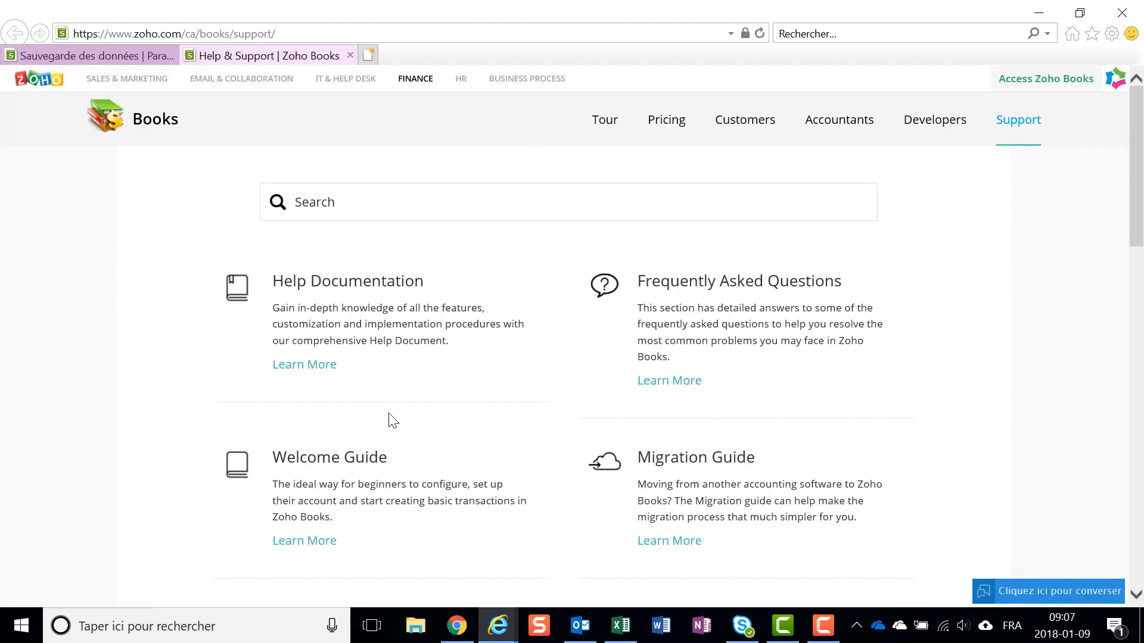
click(382, 283)
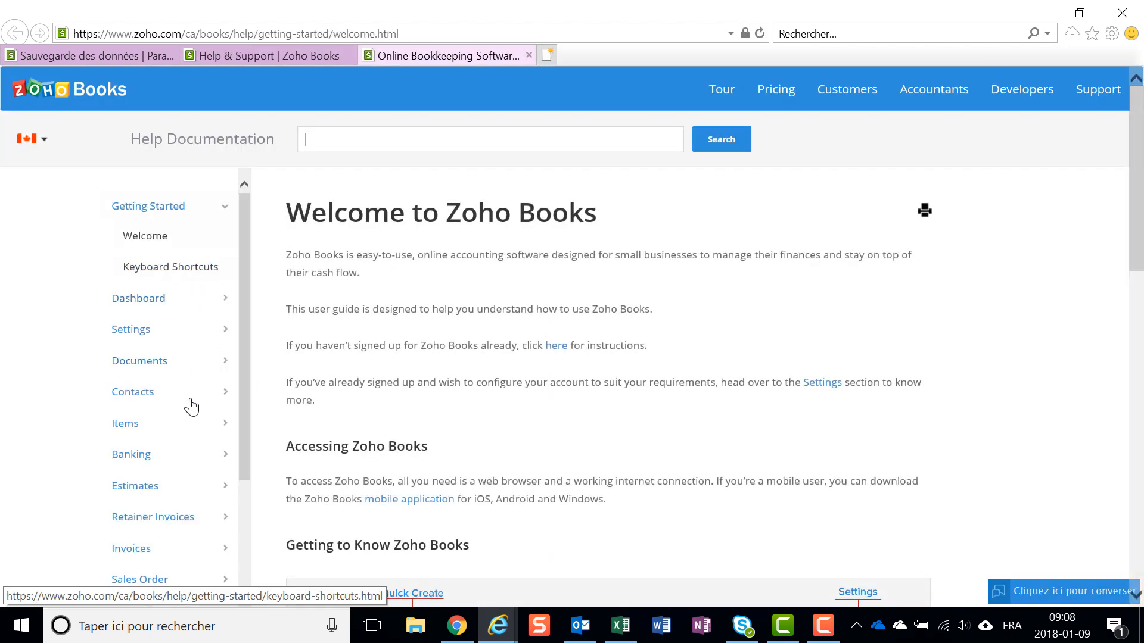
scroll(191, 401, down, 4)
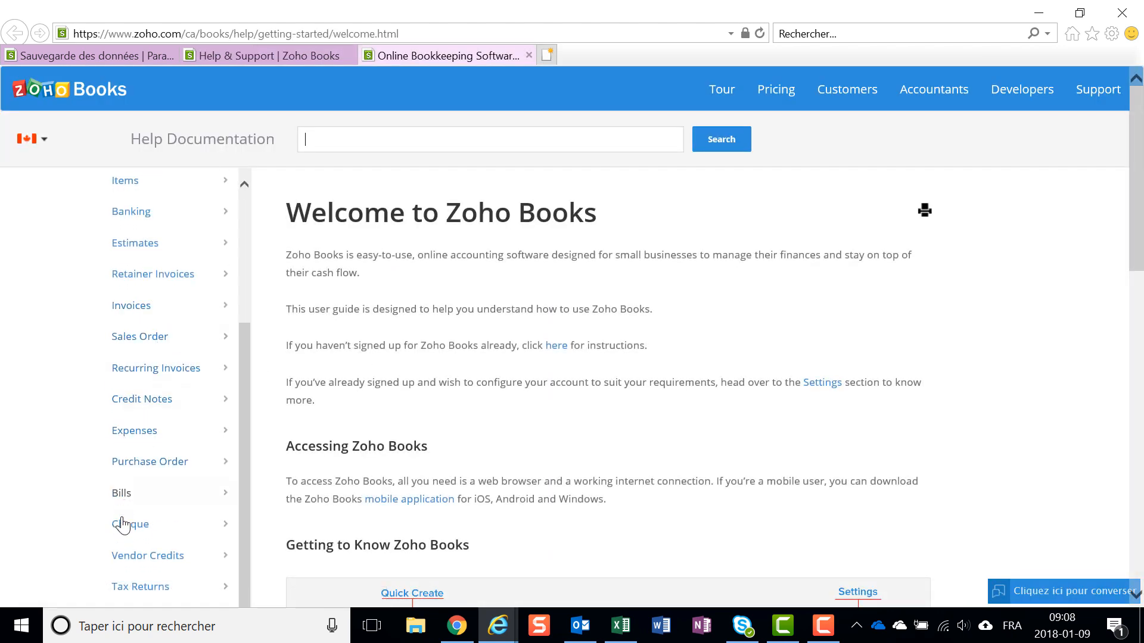
scroll(134, 477, down, 2)
scroll(146, 392, down, 5)
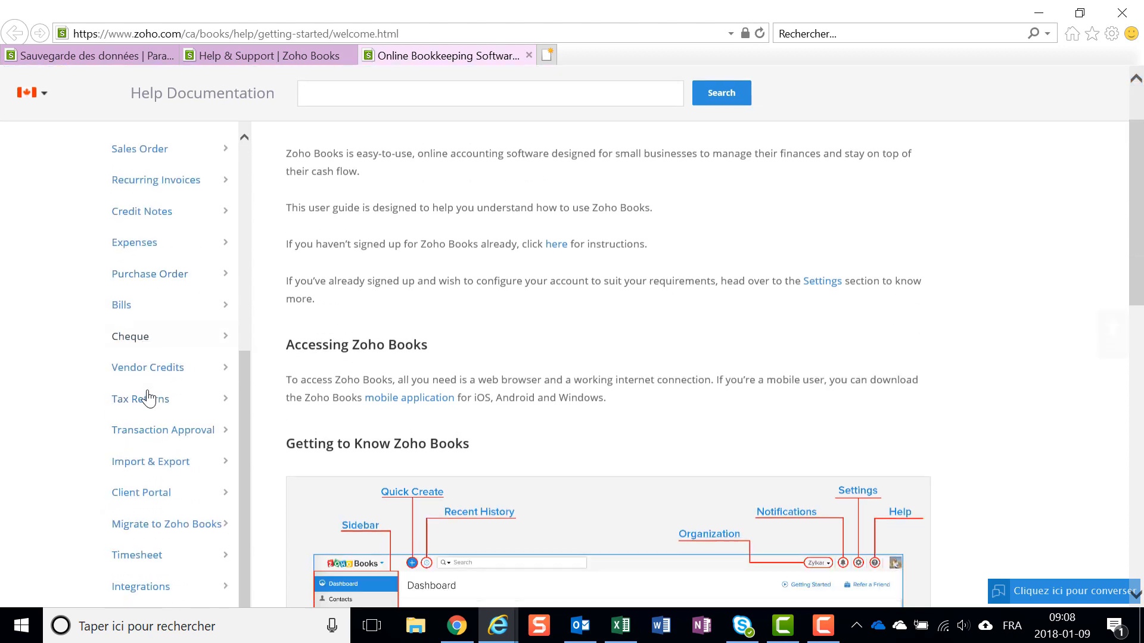